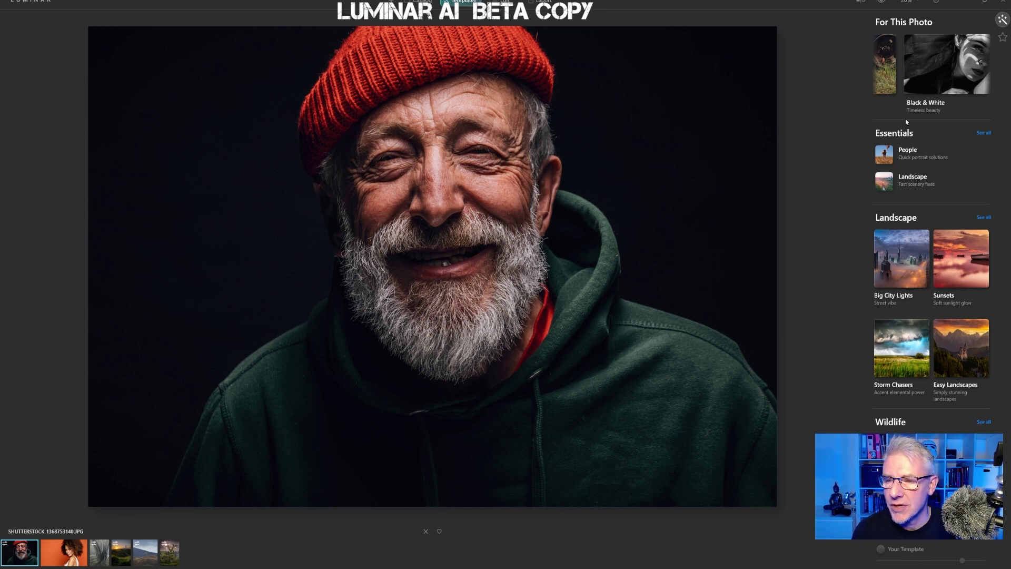
Step: Apply the Elegant Matte template from the Black & White collection and set its Smart Contrast to -9
{"action": "left_click", "coordinate": [938, 85]}
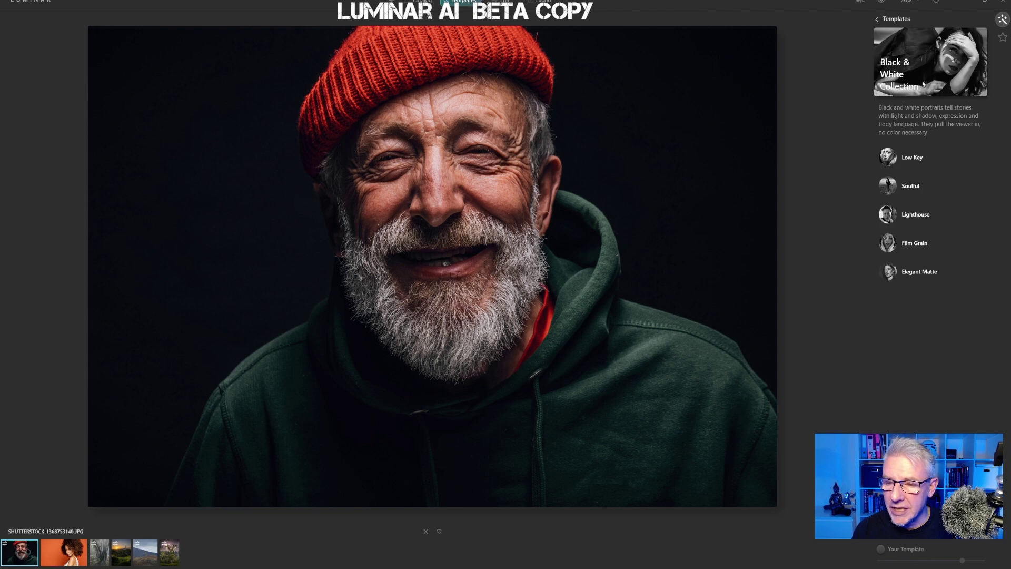
{"action": "left_click", "coordinate": [909, 271]}
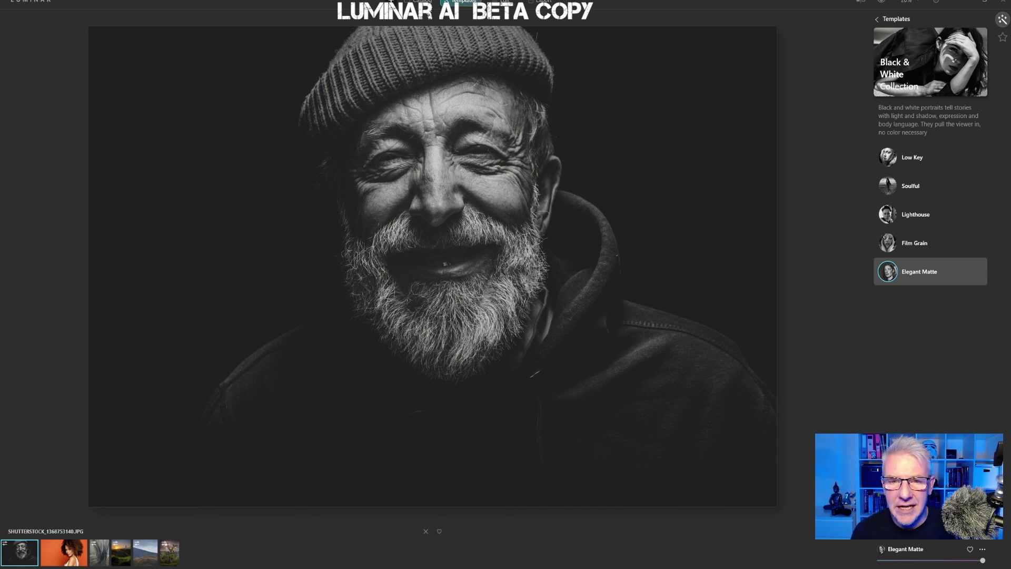
{"action": "left_click", "coordinate": [505, 2]}
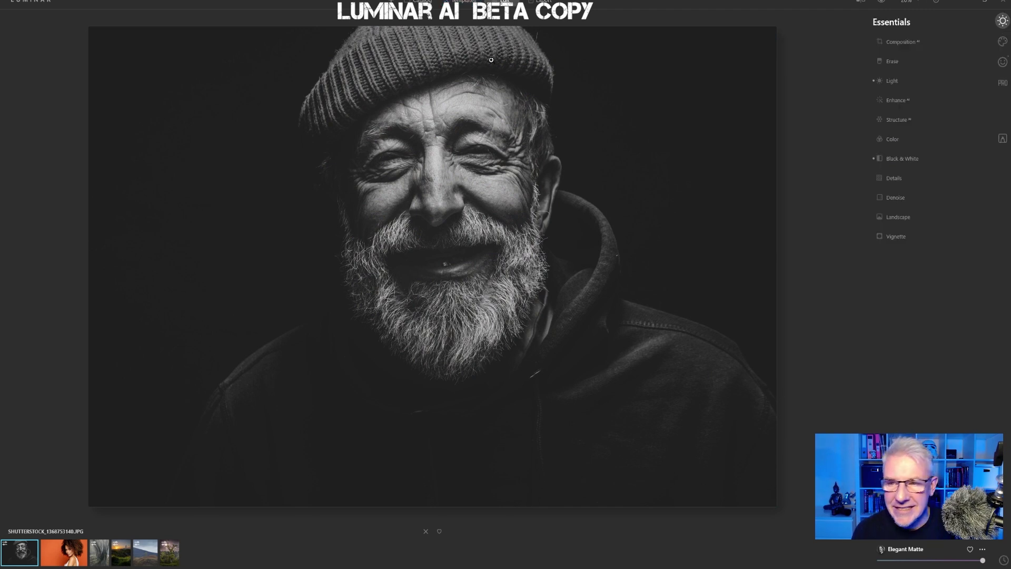
{"action": "left_click", "coordinate": [921, 81]}
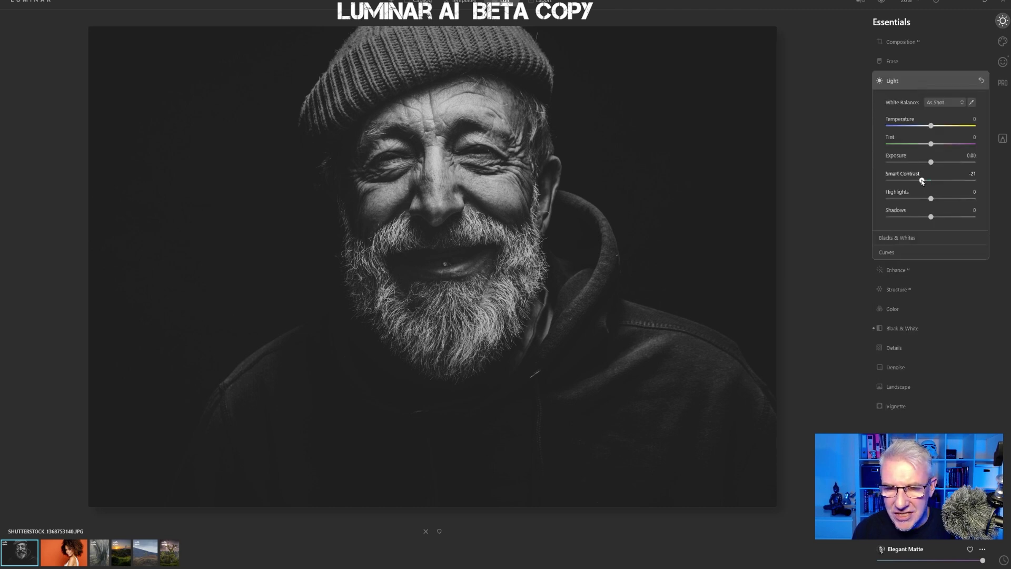
{"action": "left_click_drag", "start_coordinate": [922, 181], "coordinate": [927, 181]}
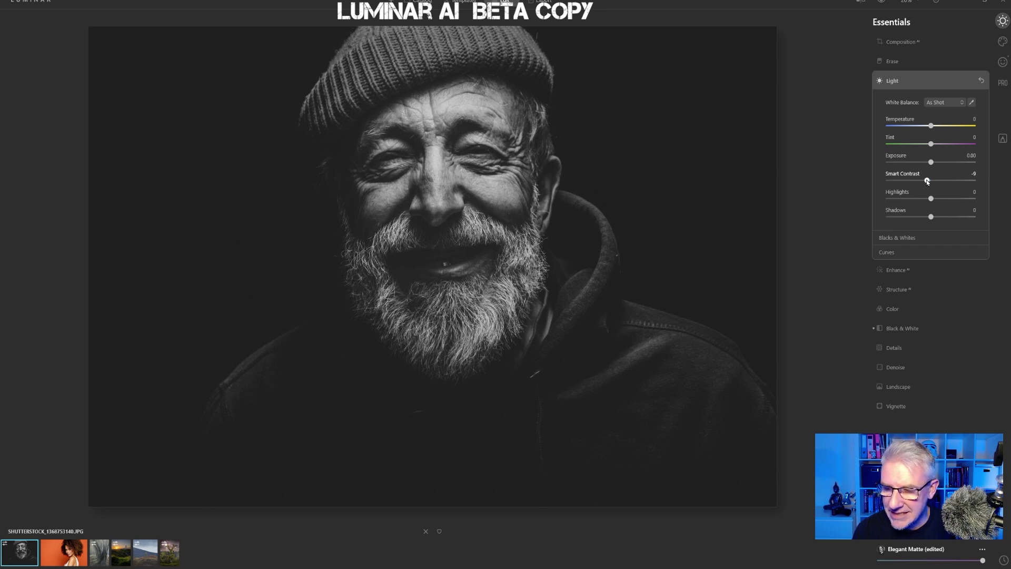
Step: Add the portrait High Key effect with Amount 19 and Blacks 93, and compare the result with the original photo
{"action": "left_click", "coordinate": [1002, 62]}
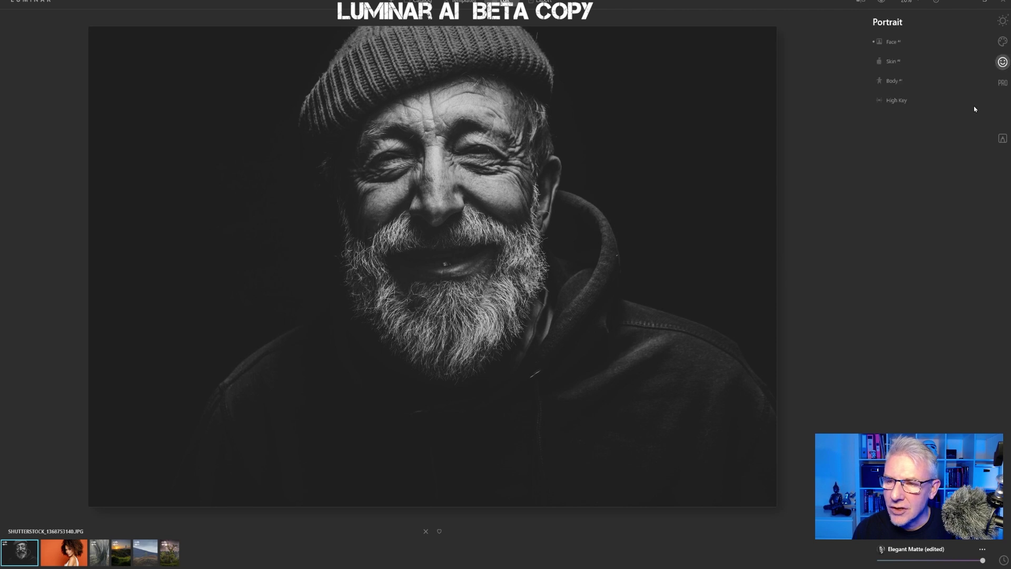
{"action": "left_click", "coordinate": [896, 100]}
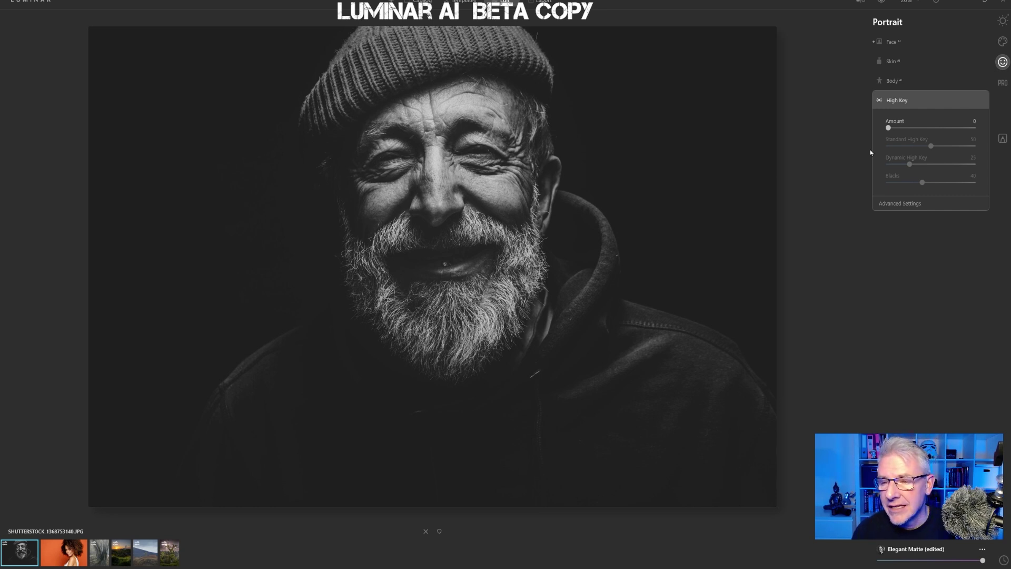
{"action": "left_click_drag", "start_coordinate": [888, 129], "coordinate": [904, 129]}
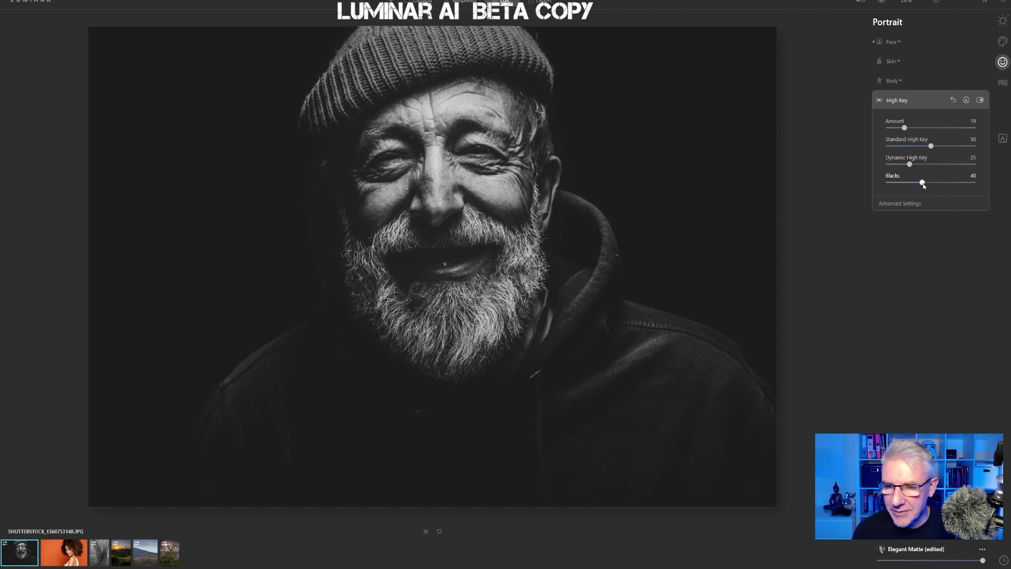
{"action": "left_click_drag", "start_coordinate": [922, 182], "coordinate": [969, 183]}
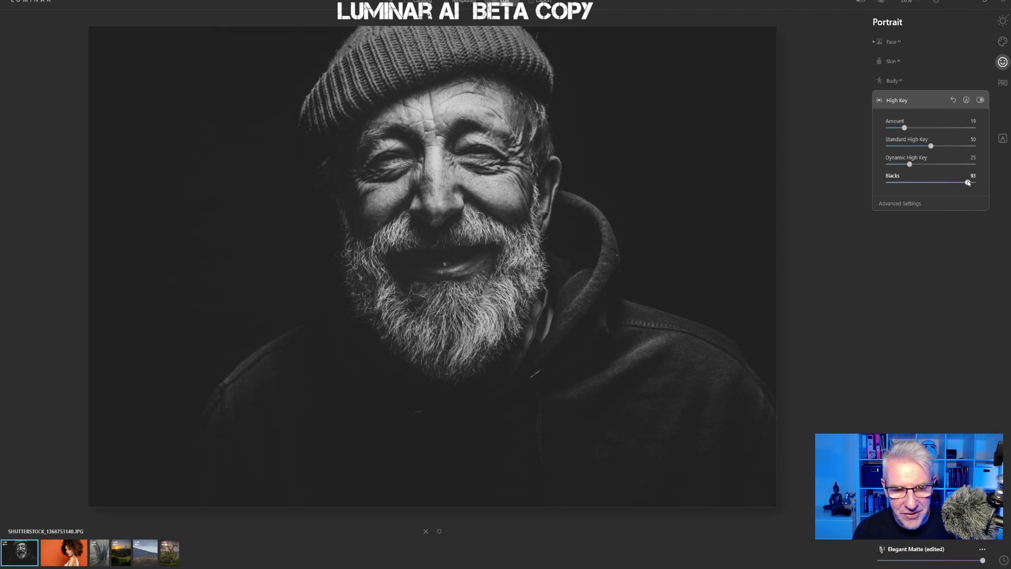
{"action": "left_click", "coordinate": [861, 2]}
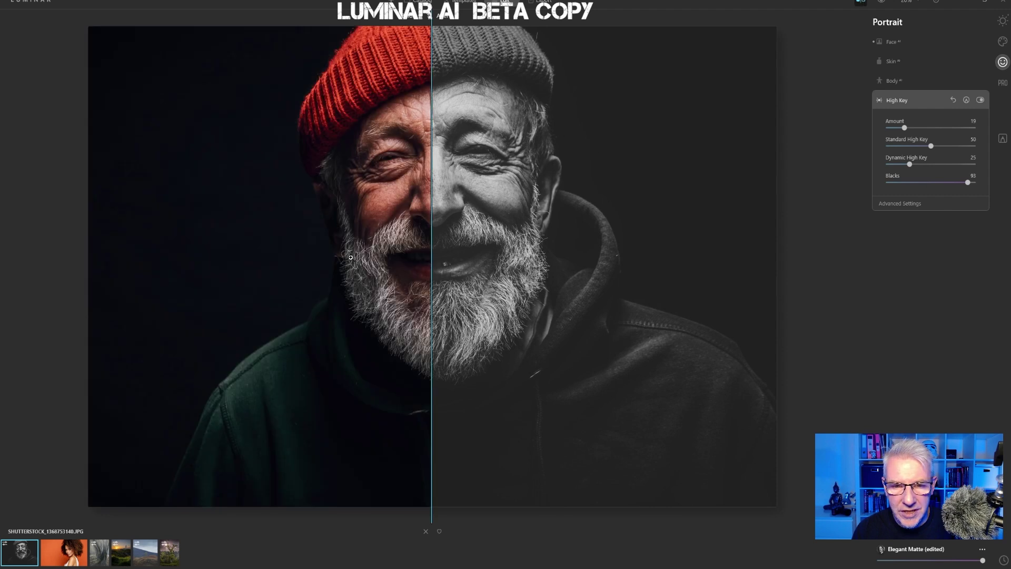
{"action": "left_click_drag", "start_coordinate": [542, 240], "coordinate": [78, 272]}
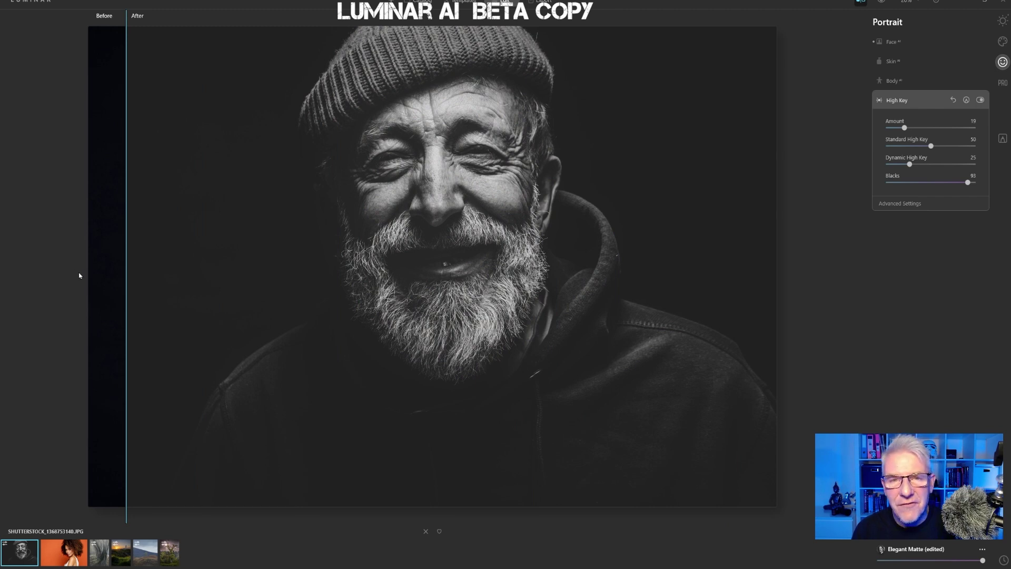
{"action": "left_click", "coordinate": [860, 2]}
Step: Add a Basic local adjustment with Saturation -70 and Shadows 18, and compare the edit with the original photo
{"action": "left_click", "coordinate": [1002, 139]}
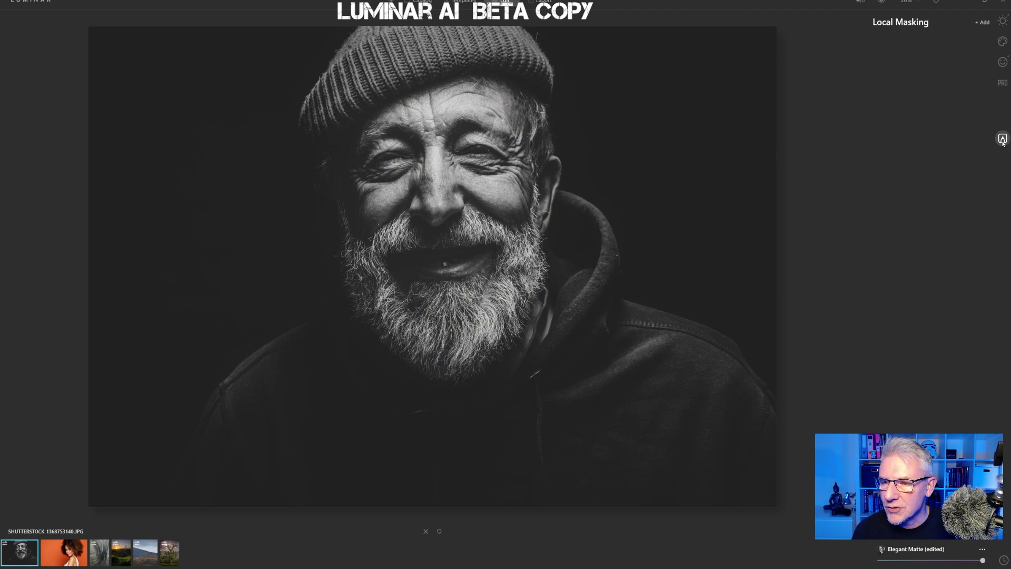
{"action": "left_click", "coordinate": [983, 23]}
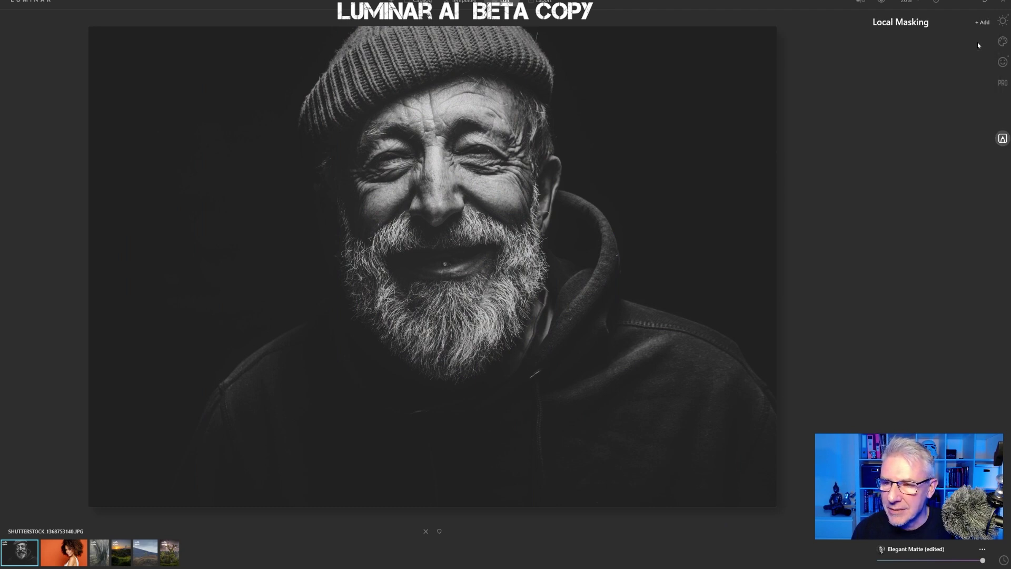
{"action": "left_click", "coordinate": [978, 42]}
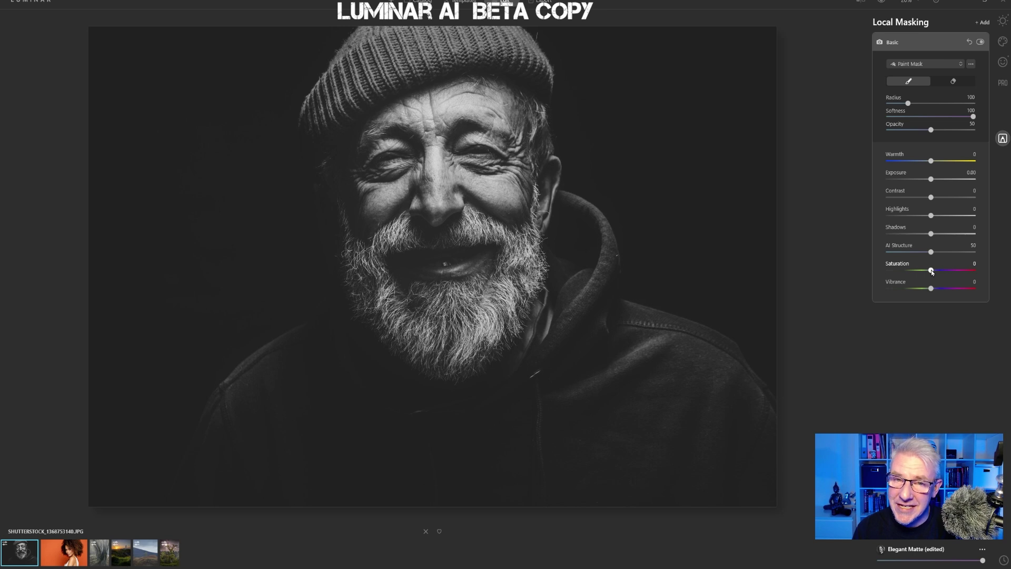
{"action": "left_click_drag", "start_coordinate": [931, 271], "coordinate": [903, 273]}
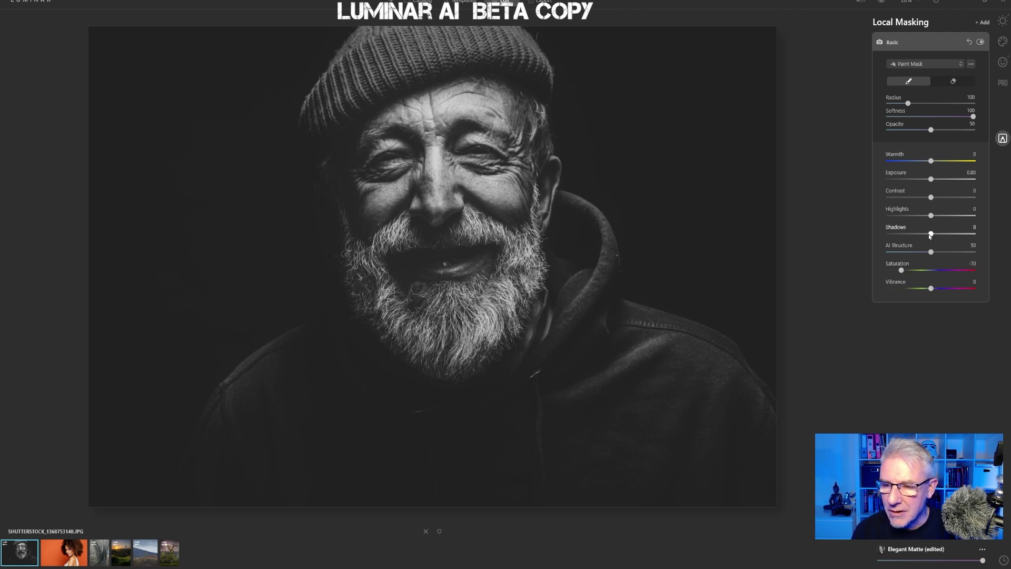
{"action": "mouse_move", "coordinate": [930, 236]}
{"action": "left_mouse_down"}
{"action": "mouse_move", "coordinate": [919, 237]}
{"action": "mouse_move", "coordinate": [940, 238]}
{"action": "left_mouse_up"}
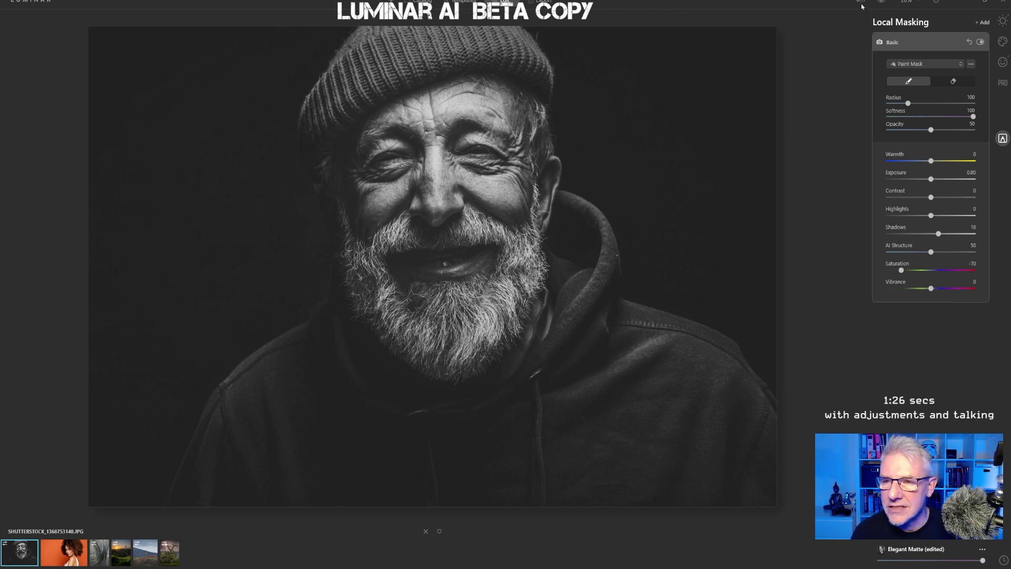
{"action": "left_click", "coordinate": [883, 2]}
{"action": "left_click", "coordinate": [884, 1]}
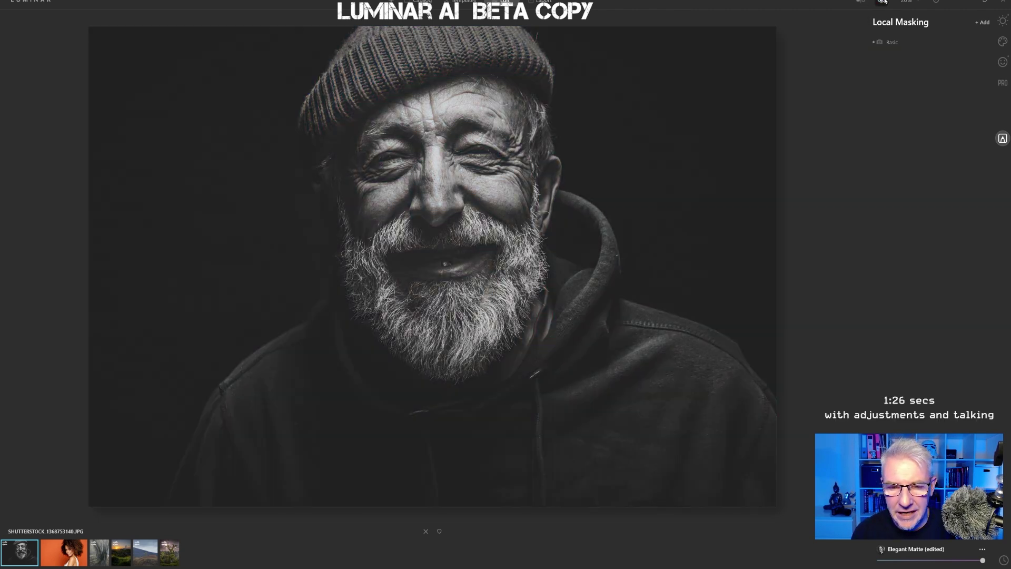
{"action": "left_click", "coordinate": [884, 1]}
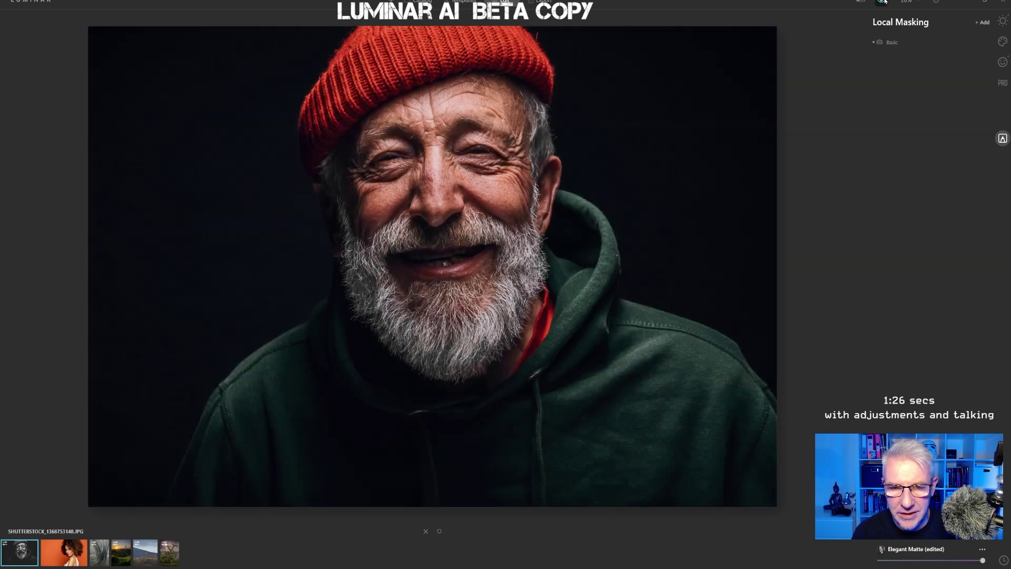
{"action": "left_click", "coordinate": [884, 1]}
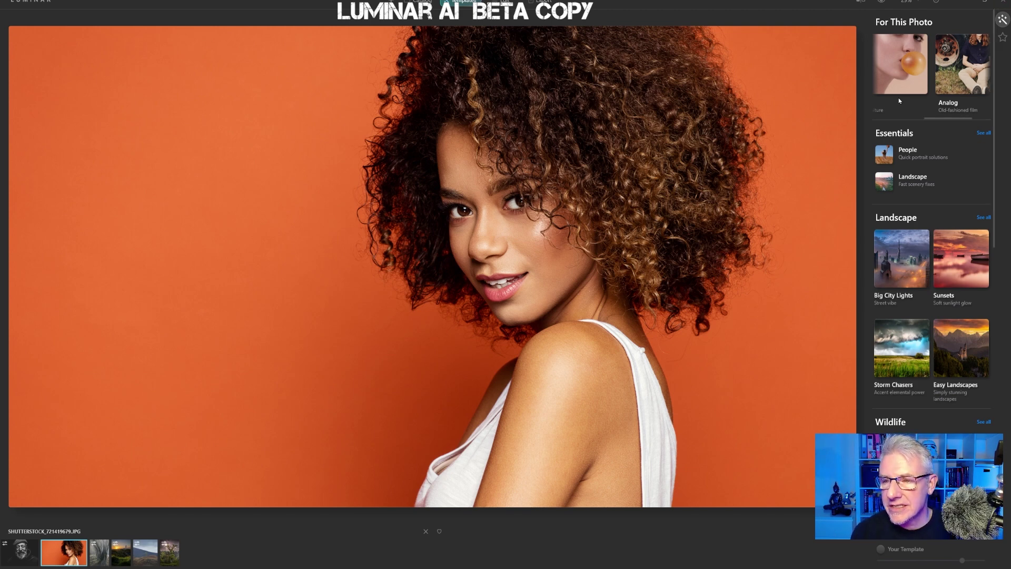
Step: Apply the B&W Streets template from the Big City Lights collection to the curly-haired woman's portrait and compare it with the original
{"action": "mouse_move", "coordinate": [904, 94]}
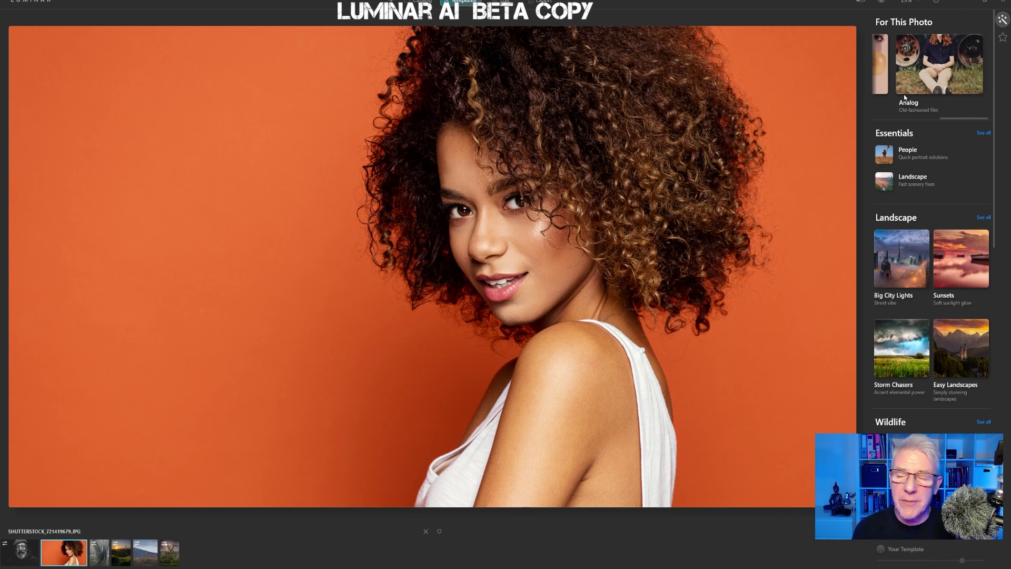
{"action": "scroll", "coordinate": [903, 94], "scroll_direction": "up", "scroll_amount": 5}
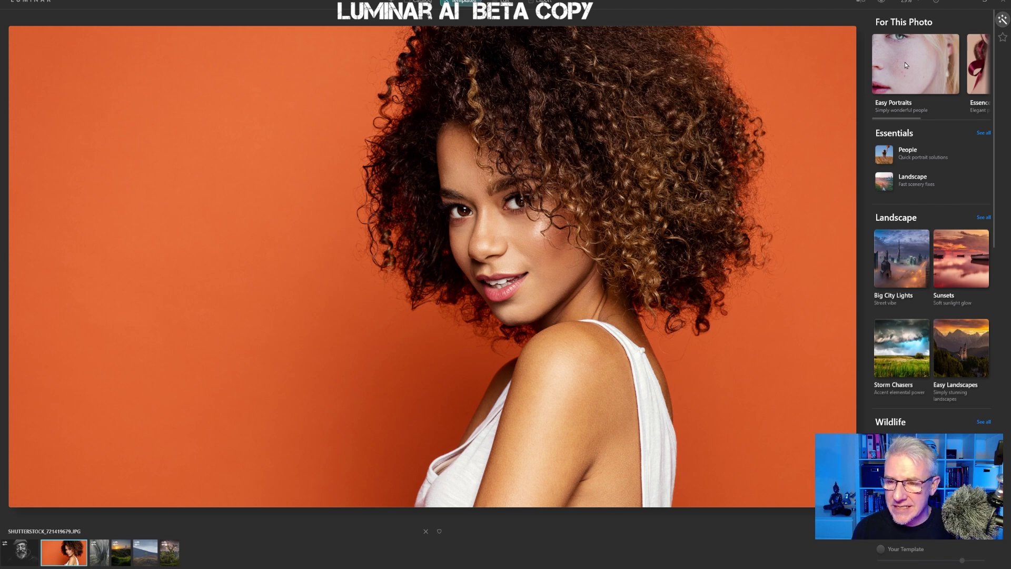
{"action": "scroll", "coordinate": [970, 79], "scroll_direction": "down", "scroll_amount": 5}
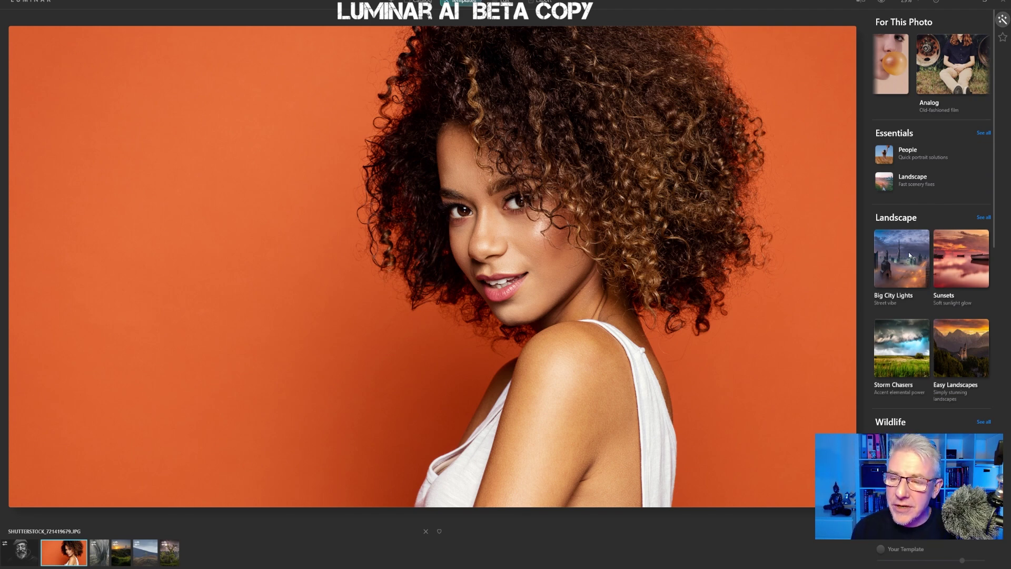
{"action": "left_click", "coordinate": [909, 255]}
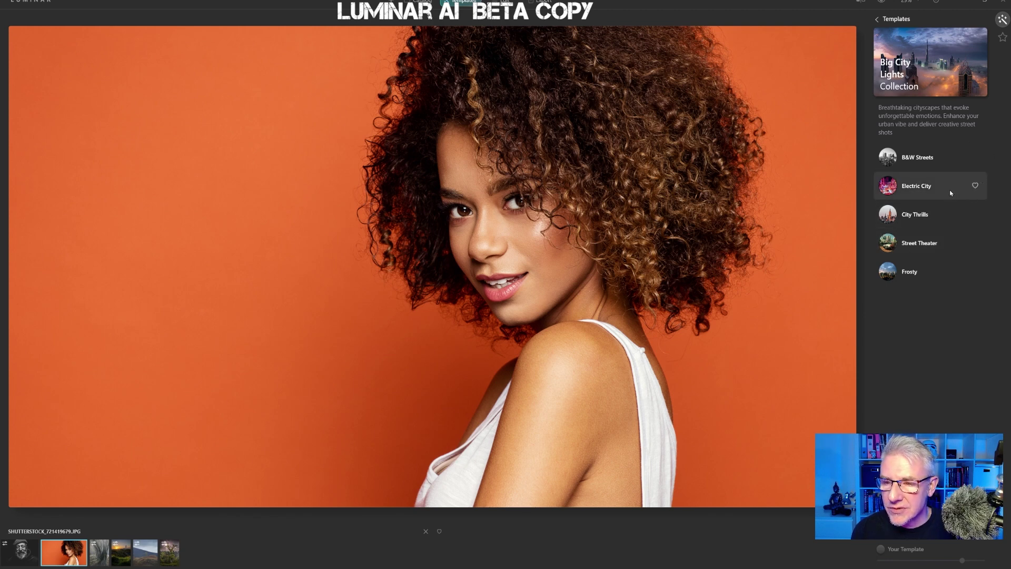
{"action": "left_click", "coordinate": [933, 160]}
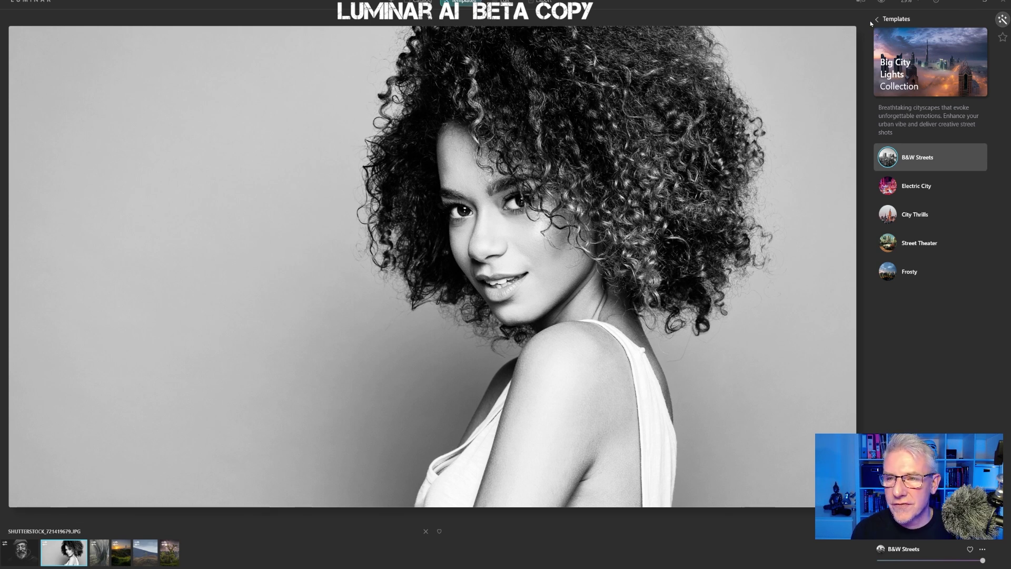
{"action": "left_click", "coordinate": [881, 2]}
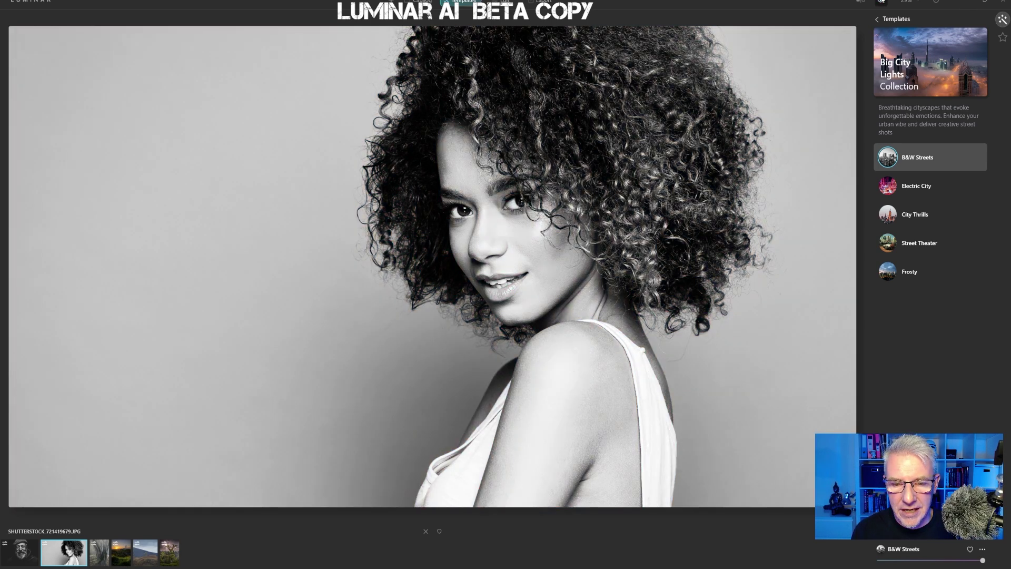
{"action": "left_click", "coordinate": [881, 2]}
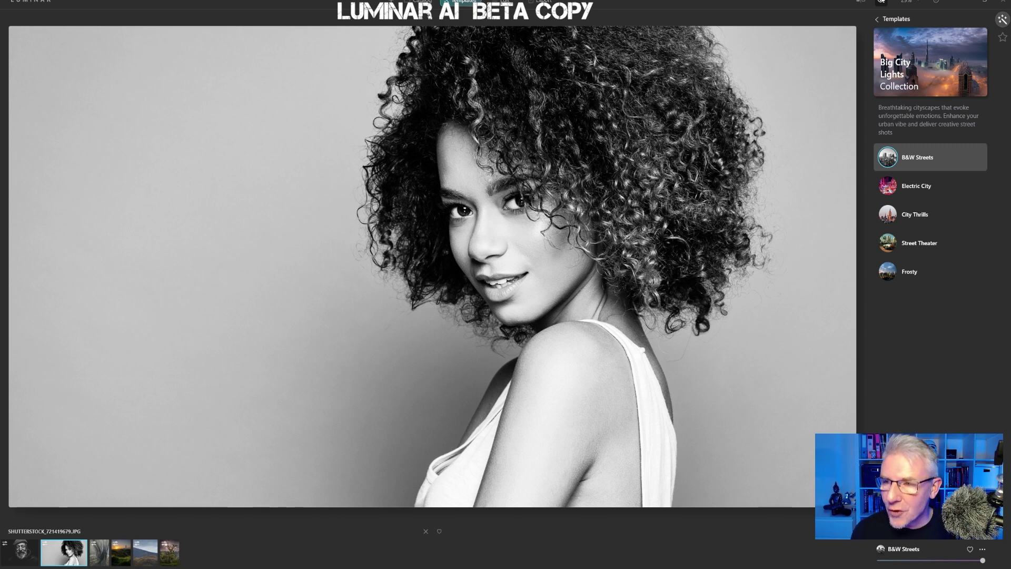
Step: Brighten the woman's face by setting Face Light to 14 in the Face AI portrait tool
{"action": "left_click", "coordinate": [505, 1]}
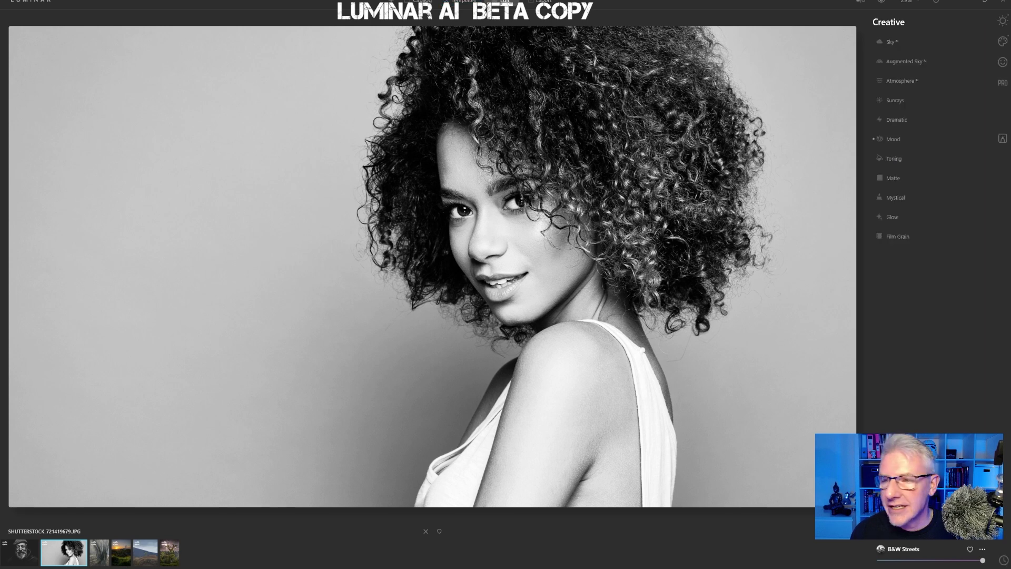
{"action": "left_click", "coordinate": [1002, 62]}
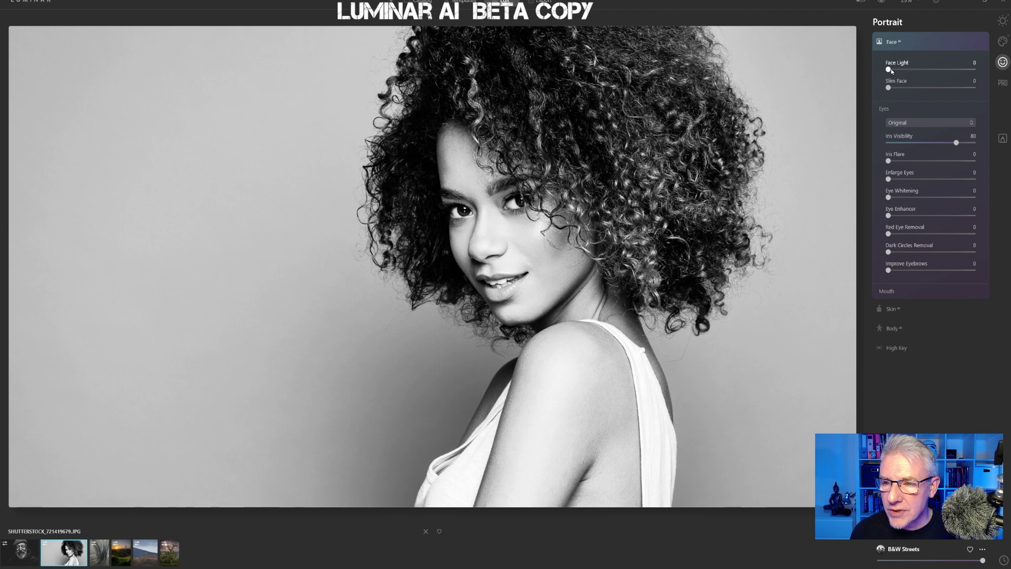
{"action": "left_click_drag", "start_coordinate": [889, 71], "coordinate": [906, 72]}
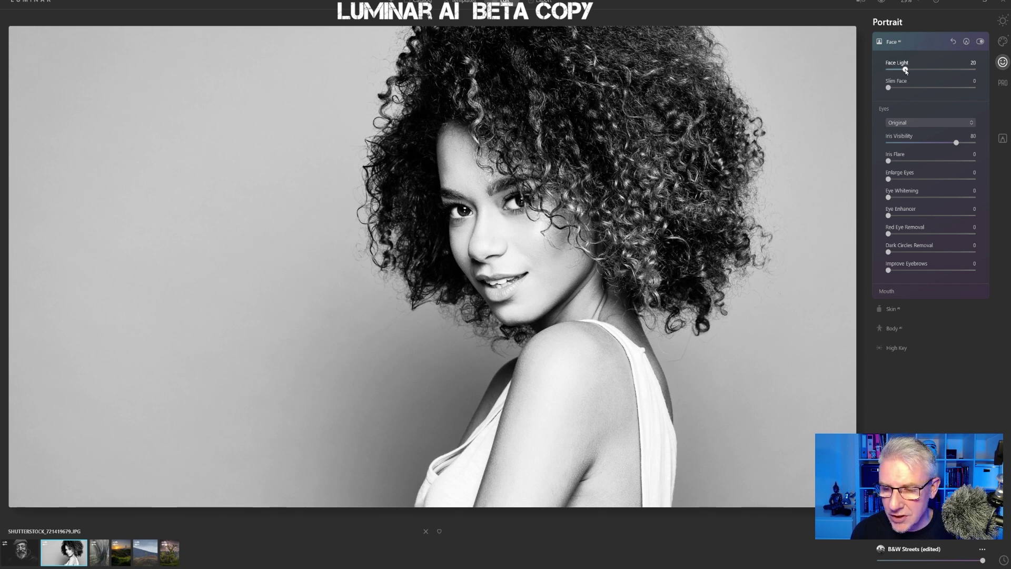
{"action": "left_click_drag", "start_coordinate": [906, 70], "coordinate": [900, 70]}
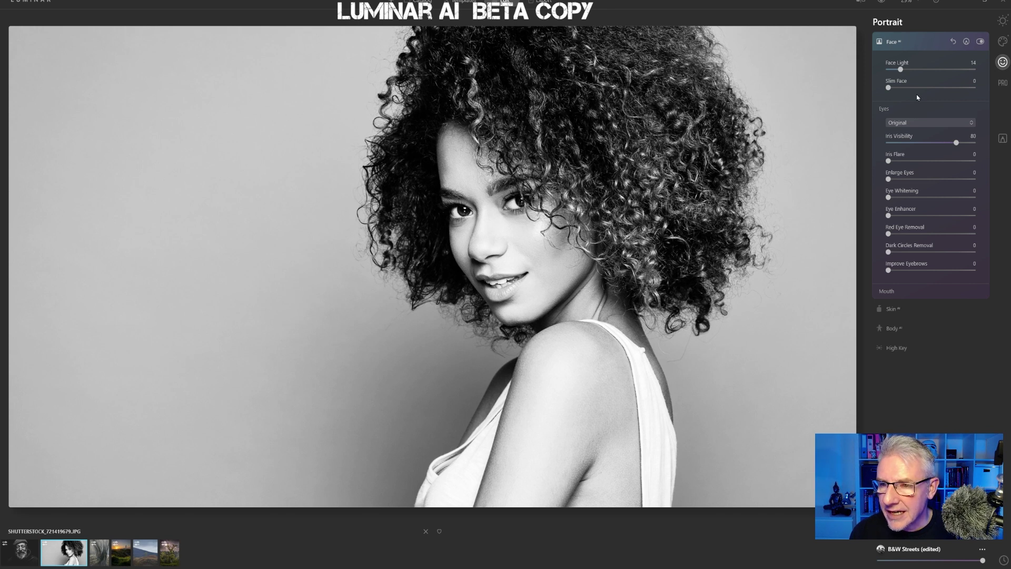
Step: Smooth the skin with a Skin AI Amount of 22 and compare the edit with the original photo
{"action": "left_click", "coordinate": [891, 309]}
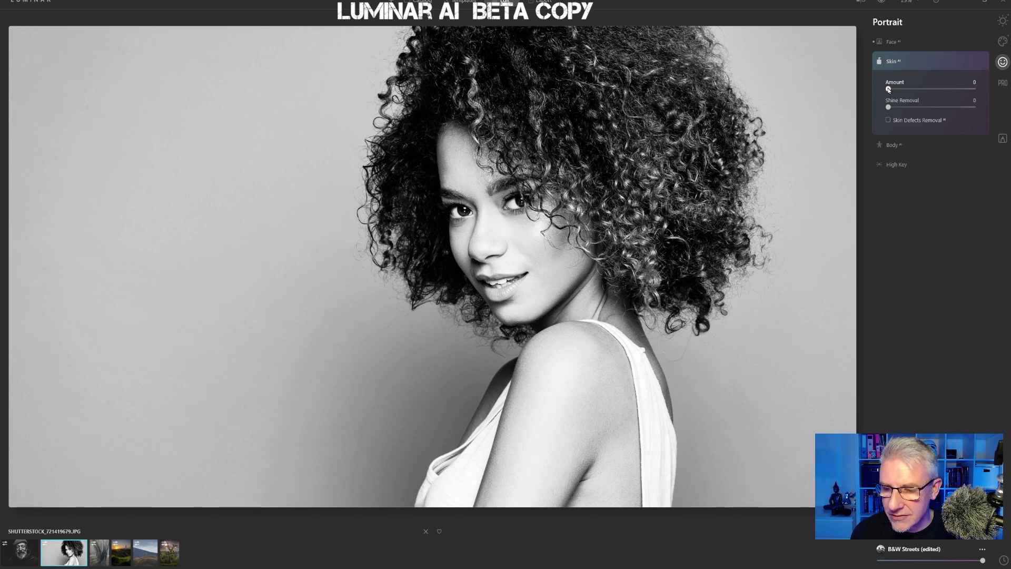
{"action": "left_click_drag", "start_coordinate": [888, 89], "coordinate": [908, 90]}
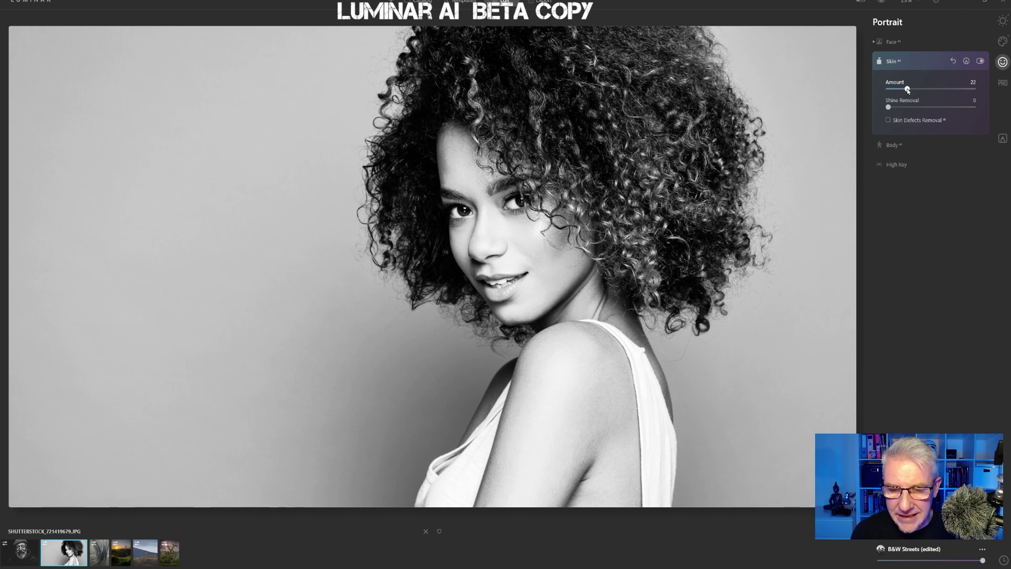
{"action": "left_click", "coordinate": [881, 2]}
{"action": "left_click", "coordinate": [881, 2]}
{"action": "left_click", "coordinate": [882, 2]}
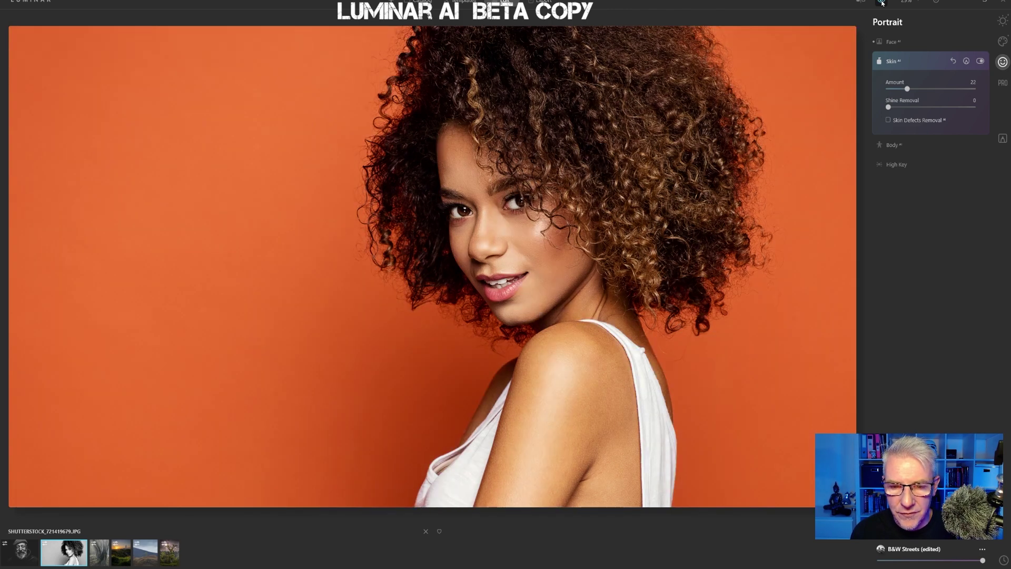
{"action": "left_click", "coordinate": [882, 2]}
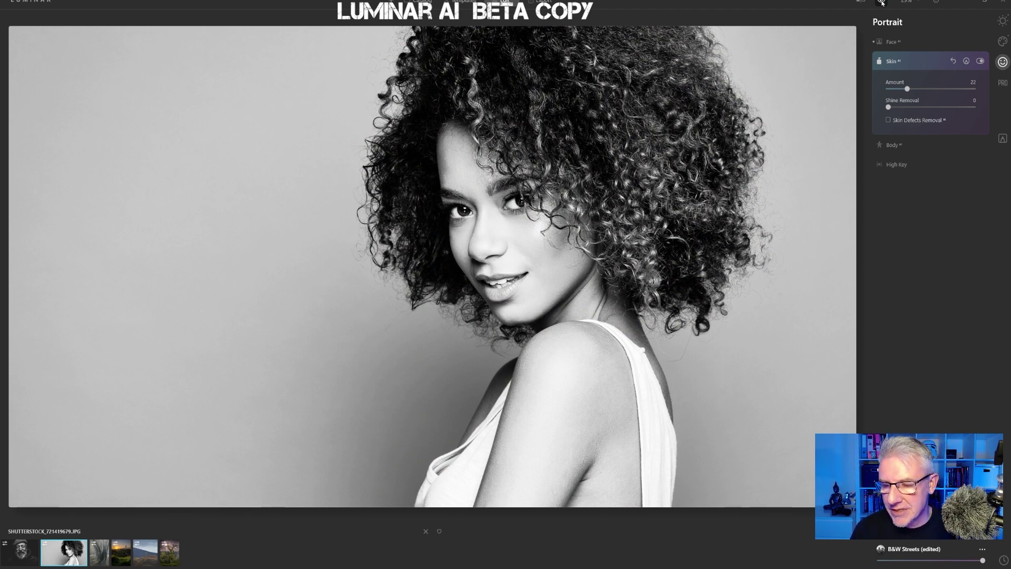
Step: Set the eyes' Iris Flare to 40 in the Face AI tool
{"action": "left_click", "coordinate": [892, 42]}
{"action": "left_click_drag", "start_coordinate": [888, 161], "coordinate": [924, 164]}
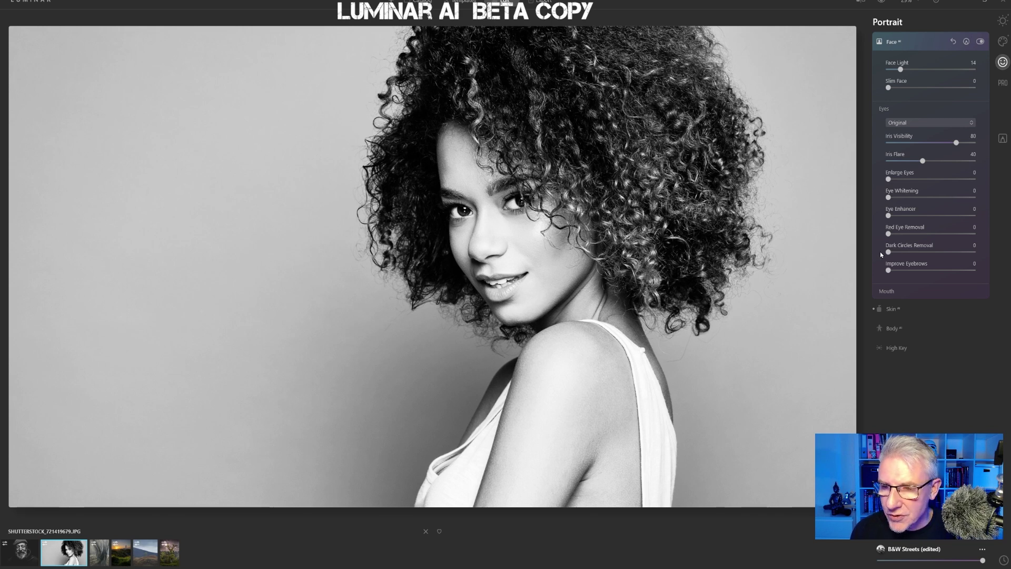
Step: Set Eye Enhancer to 81, Dark Circles Removal to 16 and Improve Eyebrows to 16 in the Face AI tool
{"action": "left_click_drag", "start_coordinate": [888, 216], "coordinate": [957, 219]}
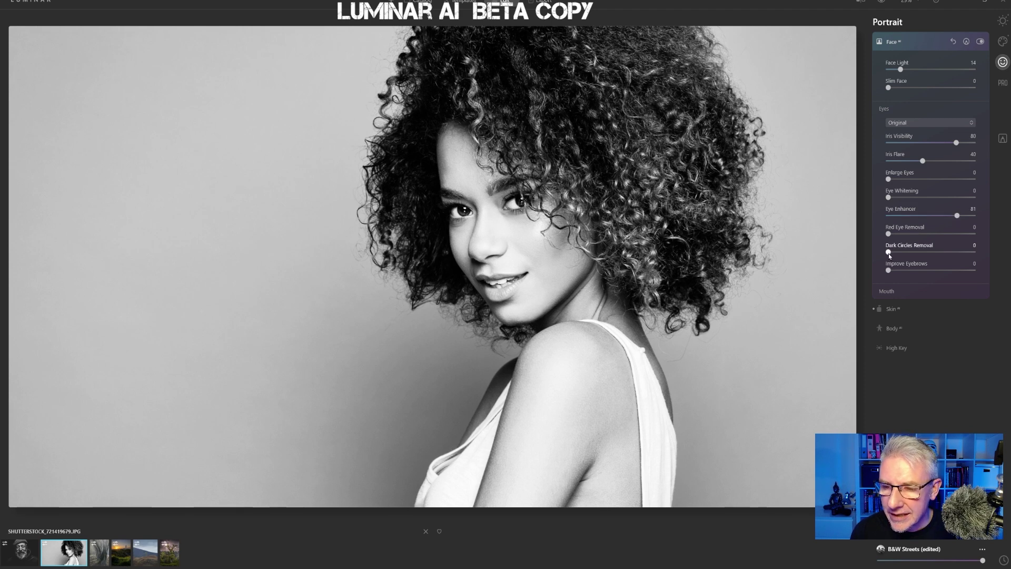
{"action": "left_click_drag", "start_coordinate": [892, 253], "coordinate": [902, 271]}
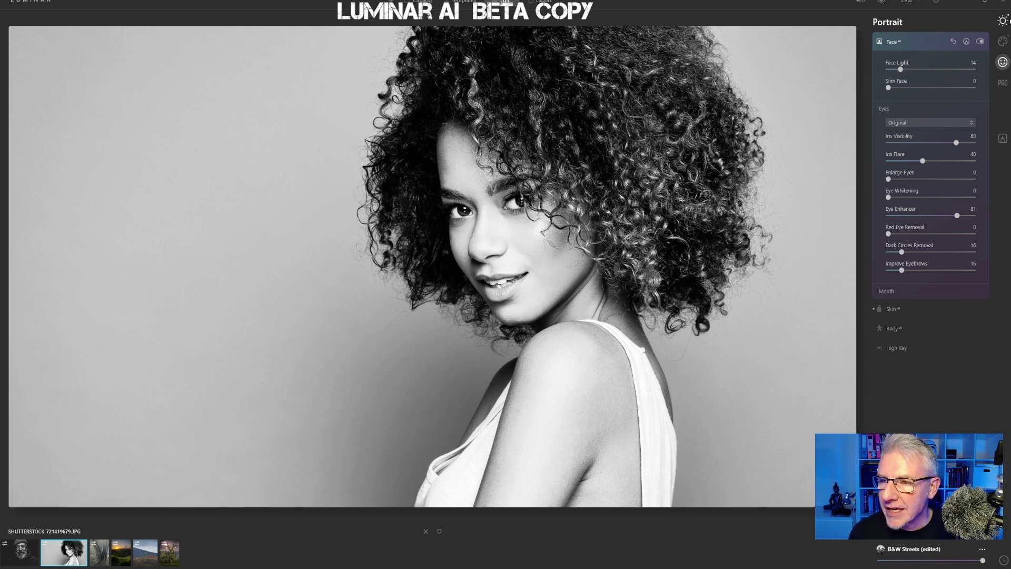
Step: Add a dark Vignette with an Amount of -81 and centre its subject point on the woman's face
{"action": "left_click", "coordinate": [1003, 21]}
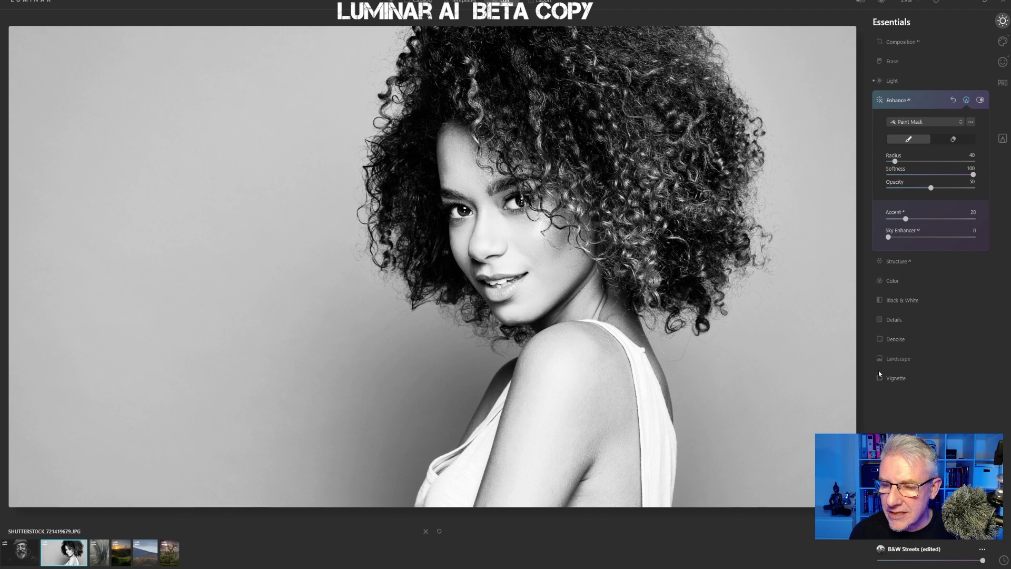
{"action": "left_click", "coordinate": [899, 378]}
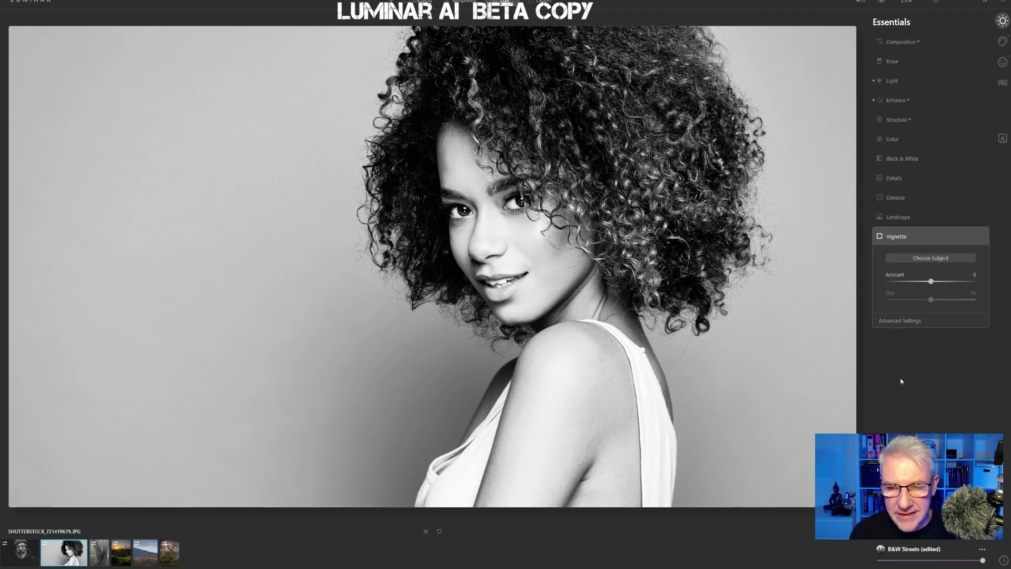
{"action": "left_click_drag", "start_coordinate": [931, 283], "coordinate": [897, 282]}
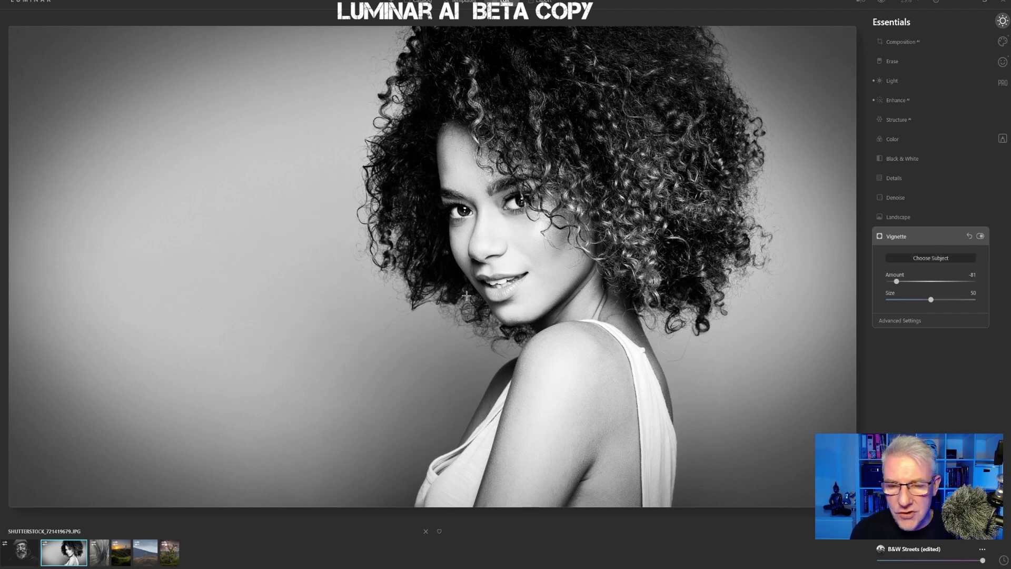
{"action": "left_click", "coordinate": [593, 239]}
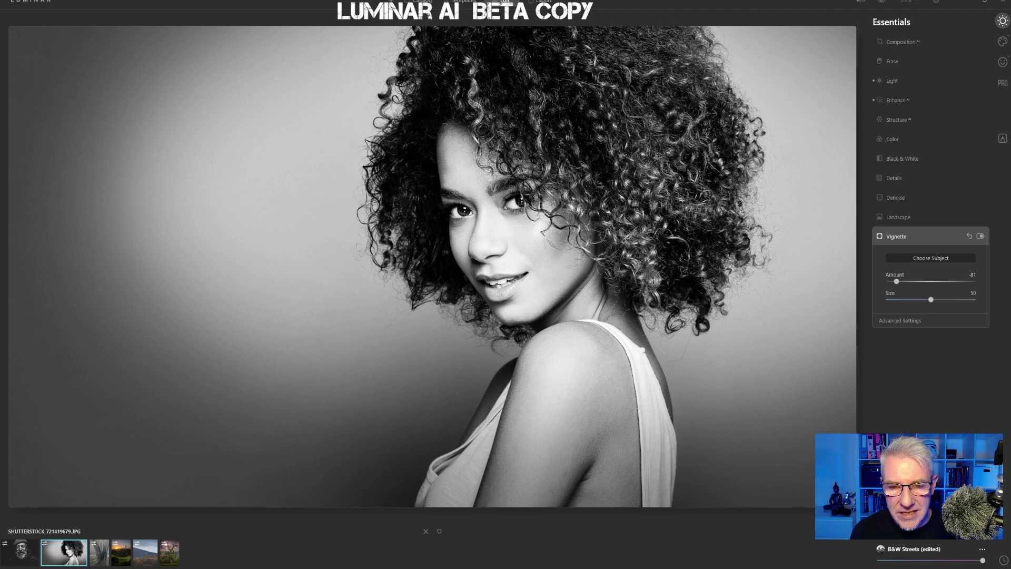
{"action": "left_click", "coordinate": [530, 234]}
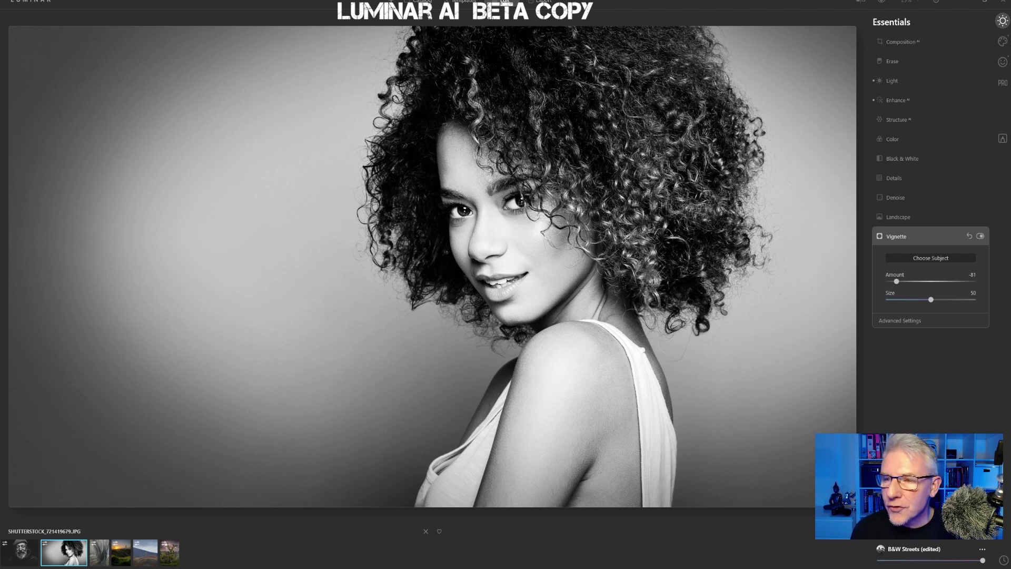
Step: Cool the image in Color Harmony with Warmth at -20 and the Split Color Warmth Warm value at -30
{"action": "left_click", "coordinate": [1005, 83]}
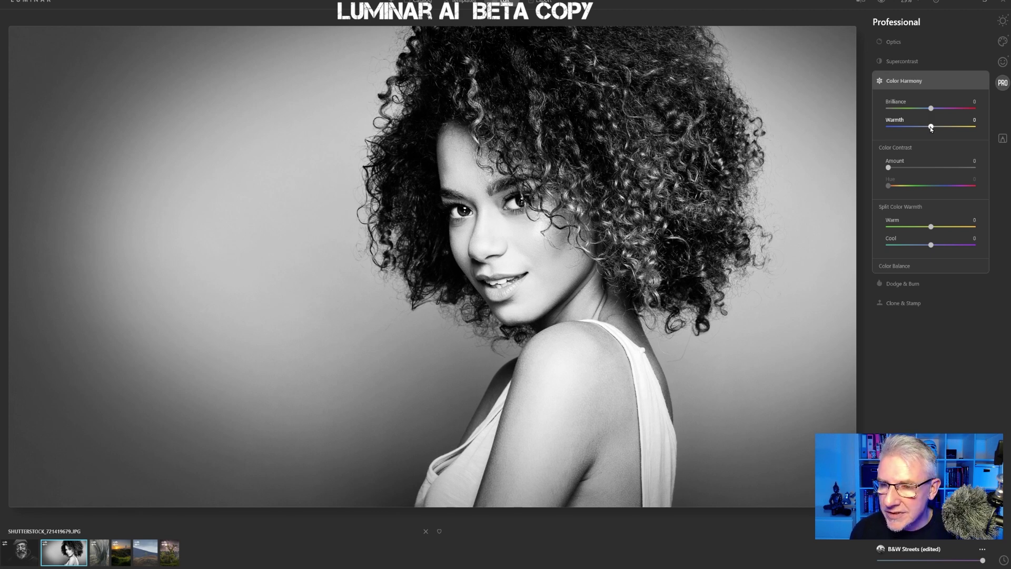
{"action": "left_click_drag", "start_coordinate": [933, 128], "coordinate": [925, 130]}
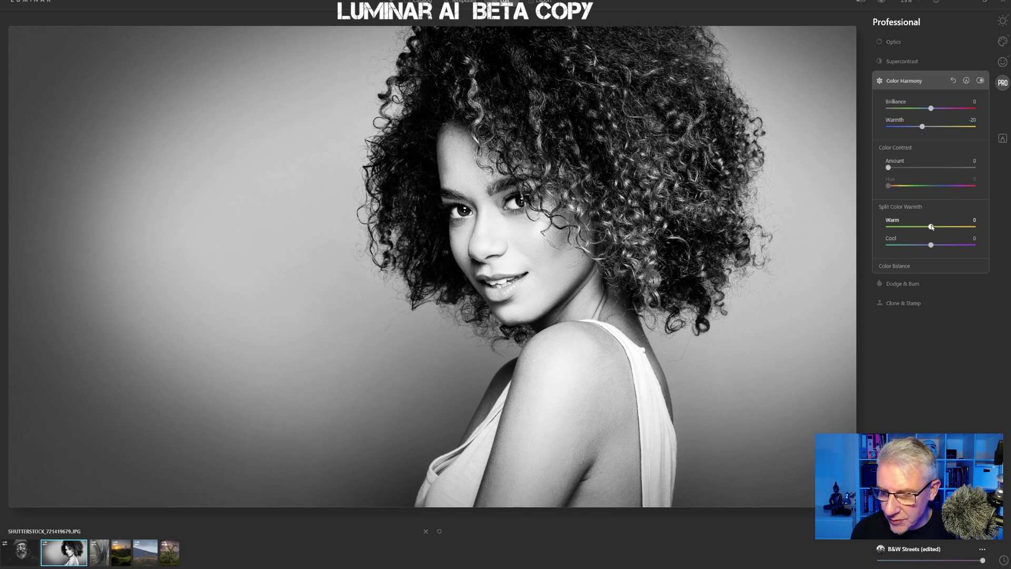
{"action": "left_click_drag", "start_coordinate": [931, 226], "coordinate": [920, 228]}
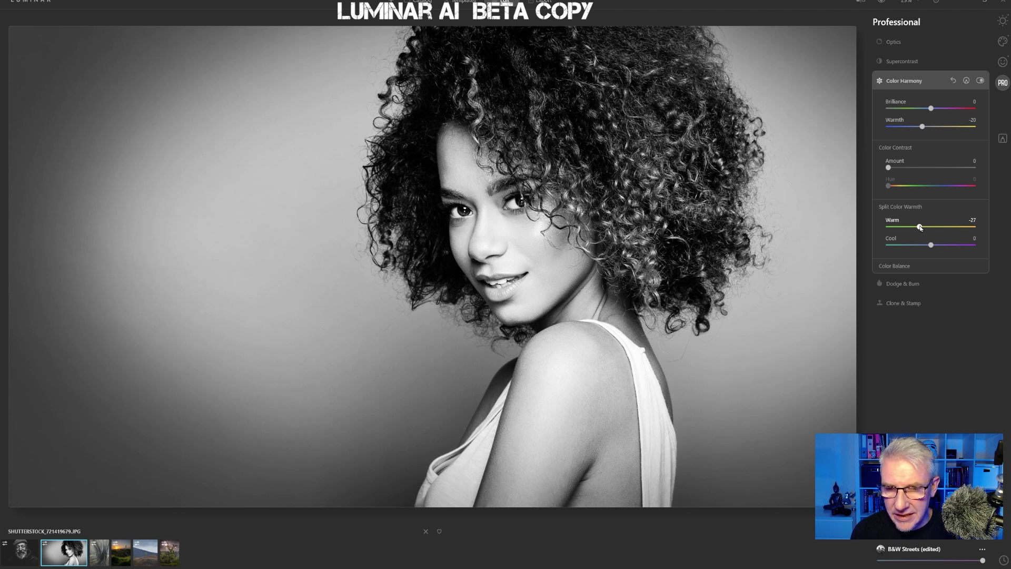
{"action": "double_click", "coordinate": [920, 227]}
{"action": "left_click_drag", "start_coordinate": [931, 227], "coordinate": [919, 229]}
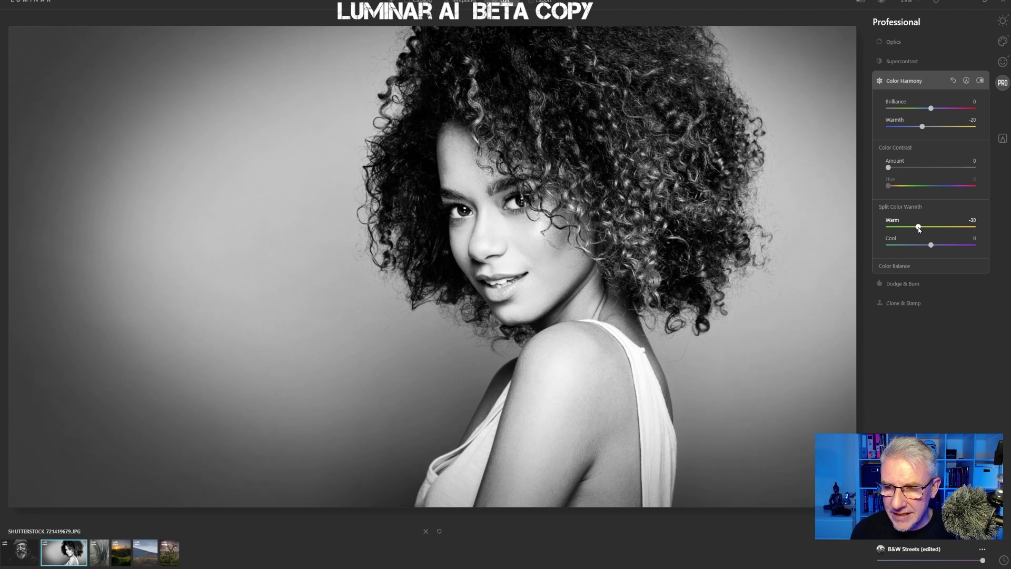
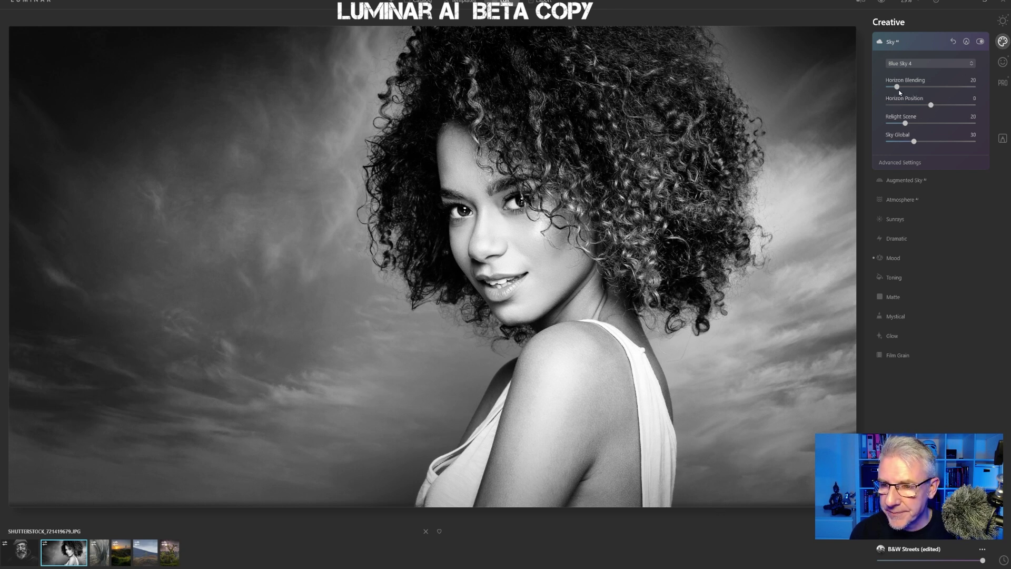
Step: Adjust the Blue Sky 4 replacement to Horizon Blending 0, Horizon Position -100 and Sky Global 43
{"action": "left_click_drag", "start_coordinate": [897, 86], "coordinate": [875, 89]}
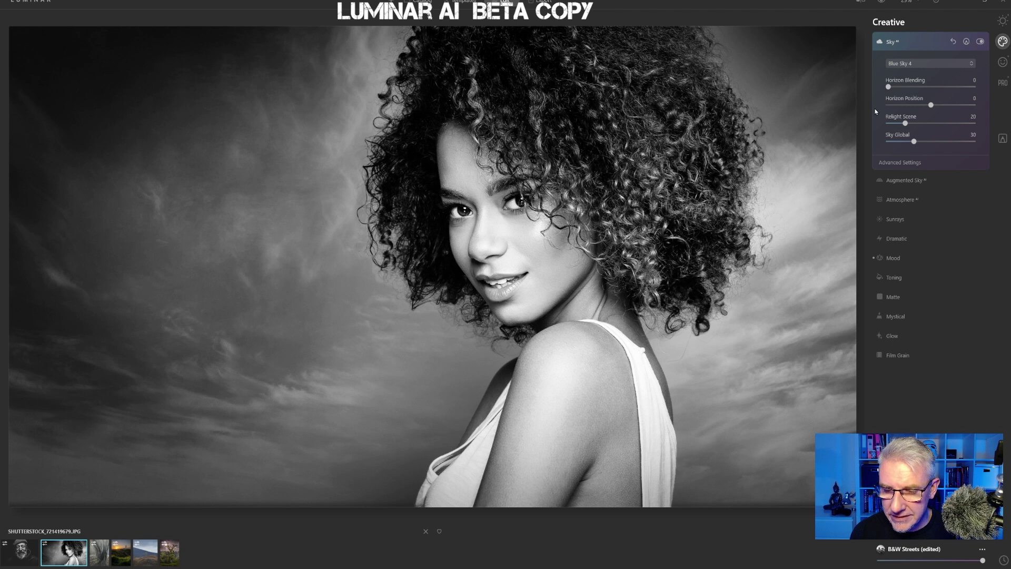
{"action": "left_click_drag", "start_coordinate": [925, 105], "coordinate": [882, 106]}
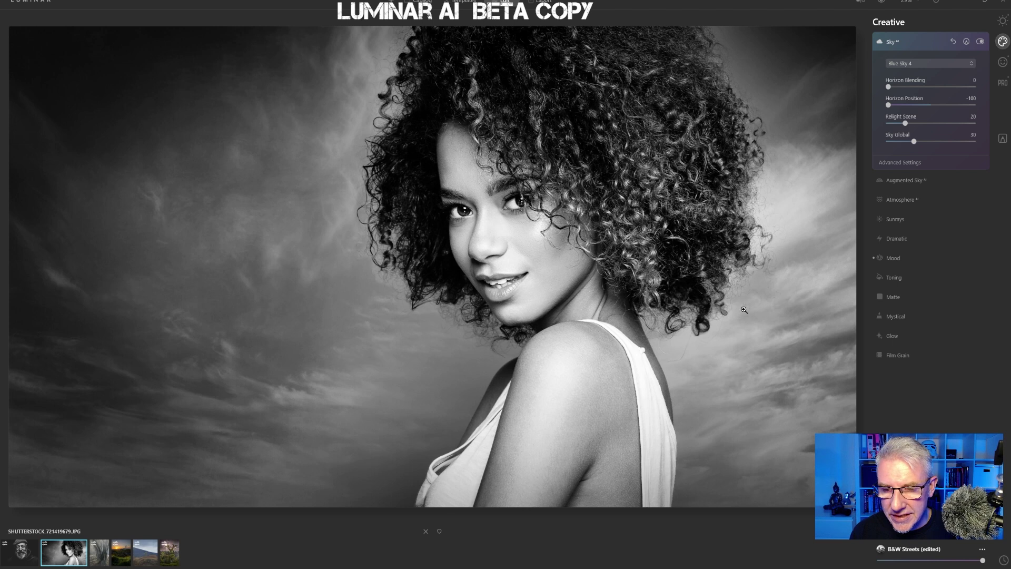
{"action": "left_click_drag", "start_coordinate": [914, 142], "coordinate": [924, 142]}
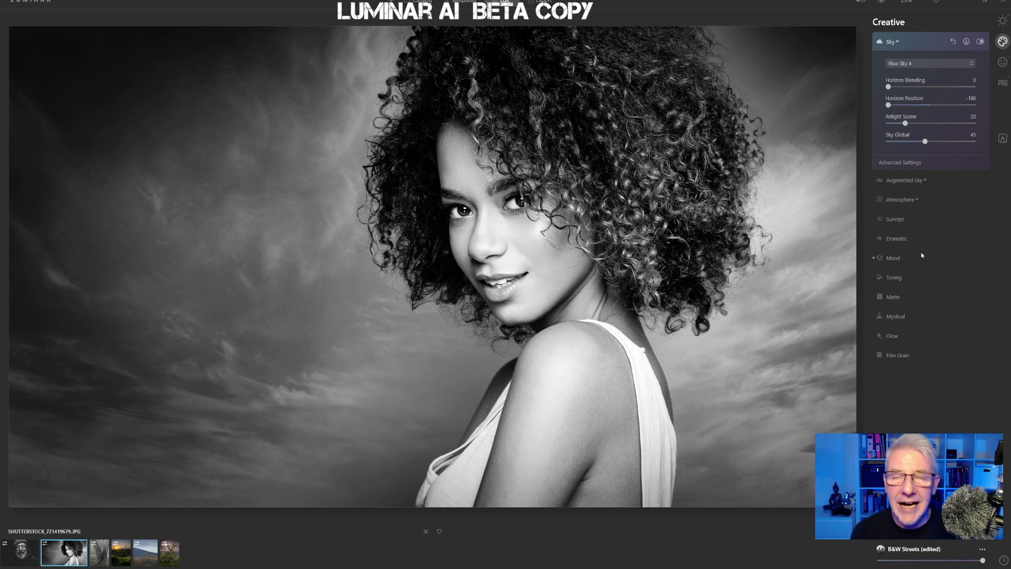
Step: Set the Accent AI value to 24 in the Enhance AI tool
{"action": "left_click", "coordinate": [1003, 21]}
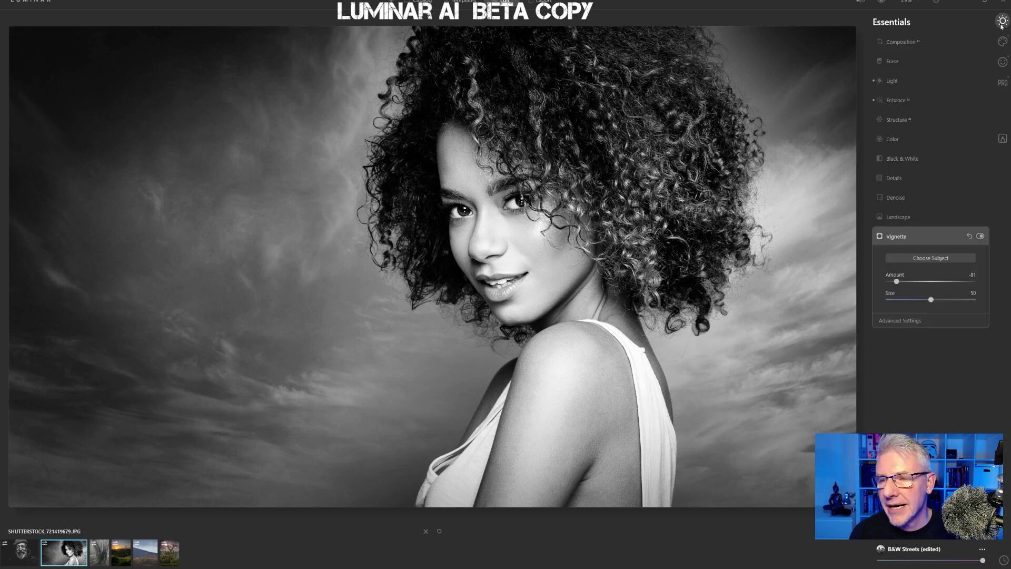
{"action": "left_click", "coordinate": [900, 102]}
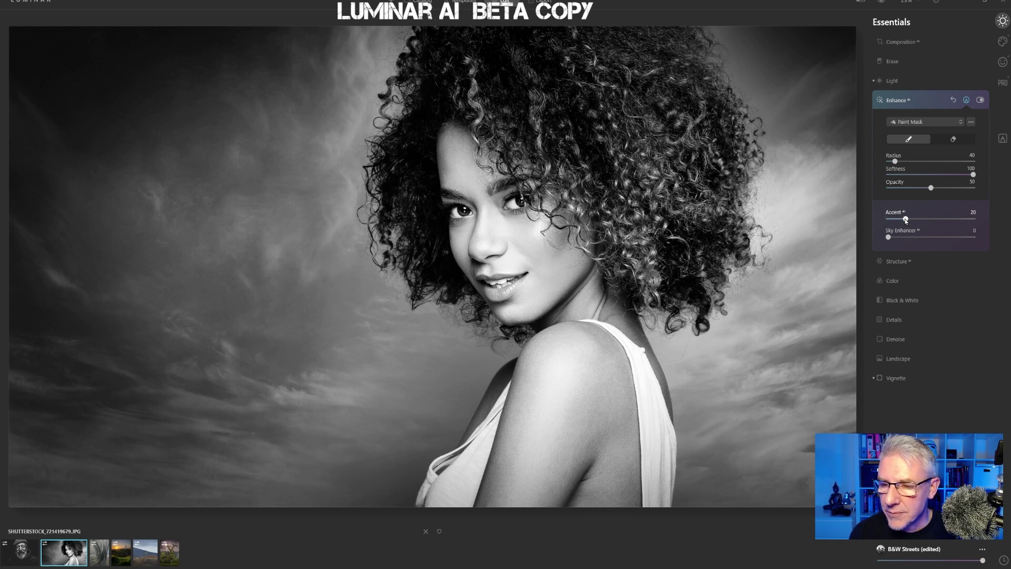
{"action": "left_click_drag", "start_coordinate": [905, 220], "coordinate": [909, 221]}
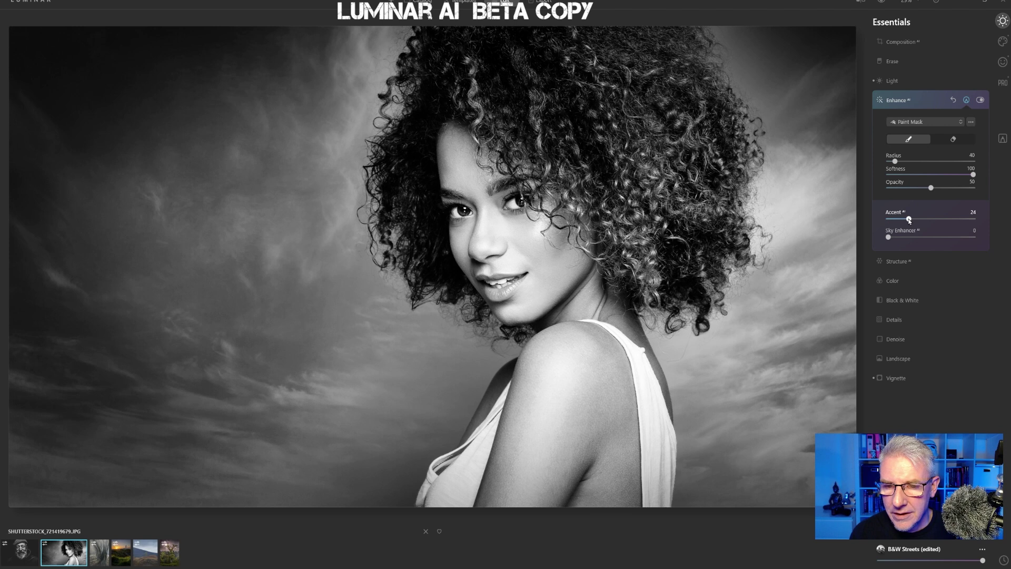
{"action": "left_click", "coordinate": [904, 104]}
Step: Set the Structure AI Amount to 11 and paint its mask over the woman's hair with an enlarged soft brush
{"action": "left_click", "coordinate": [902, 119]}
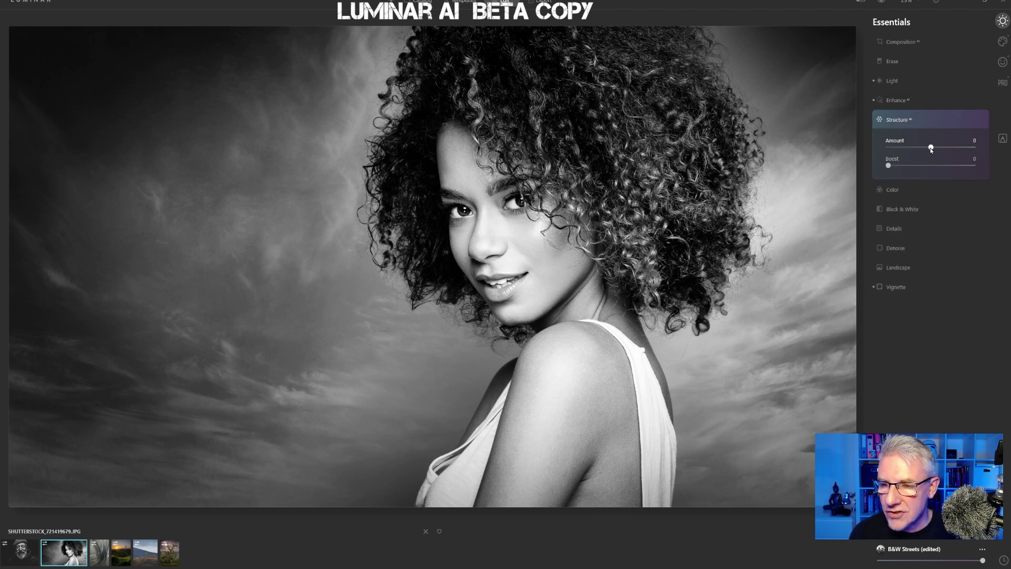
{"action": "left_click_drag", "start_coordinate": [931, 149], "coordinate": [935, 149]}
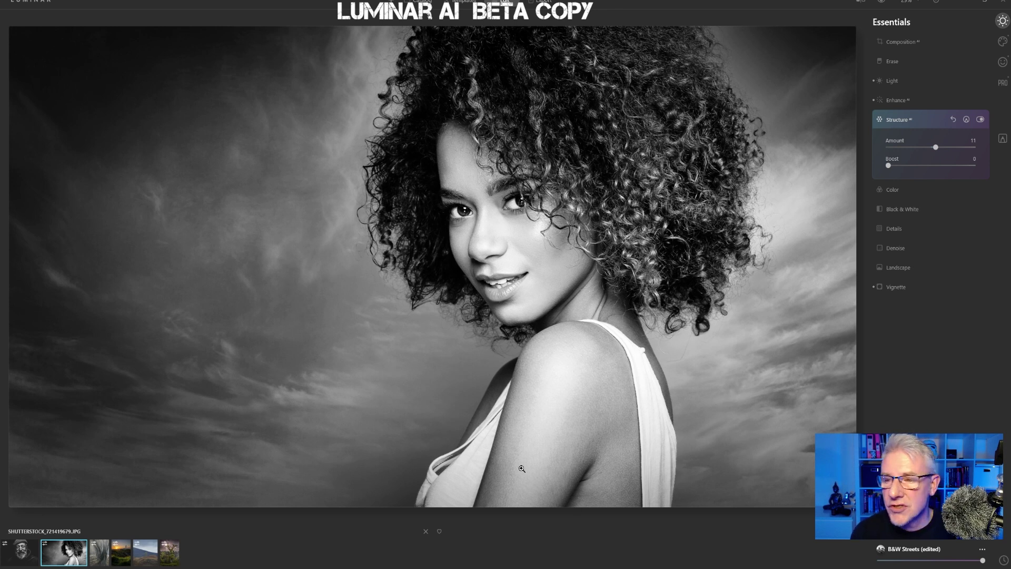
{"action": "left_click", "coordinate": [966, 119]}
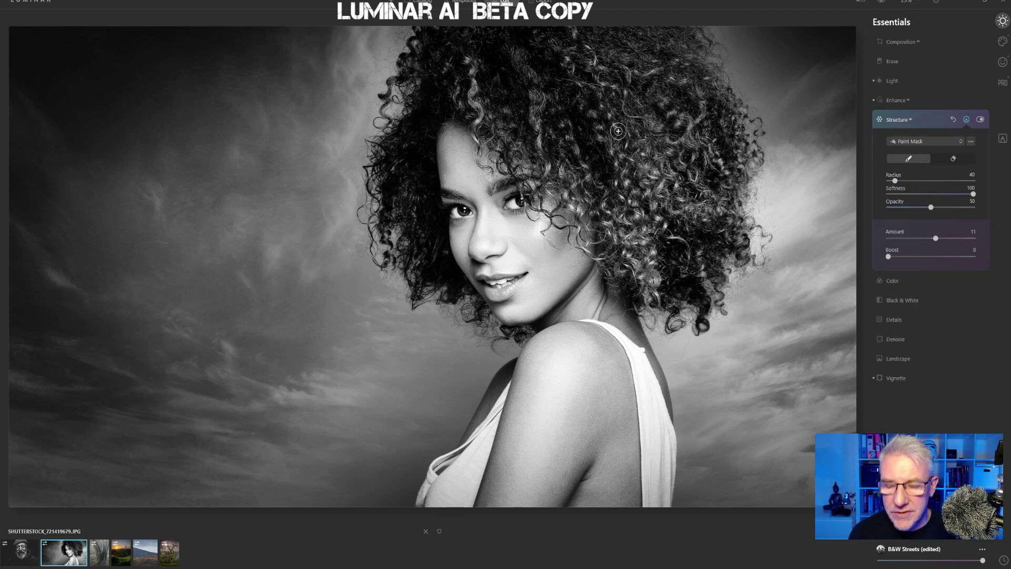
{"action": "key", "text": "bracketright"}
{"action": "key", "text": "bracketright"}
{"action": "key", "text": "bracketright"}
{"action": "key", "text": "bracketright"}
{"action": "key", "text": "bracketright"}
{"action": "key", "text": "bracketright"}
{"action": "key", "text": "bracketright"}
{"action": "key", "text": "bracketright"}
{"action": "key", "text": "bracketright"}
{"action": "key", "text": "bracketright"}
{"action": "key", "text": "bracketright"}
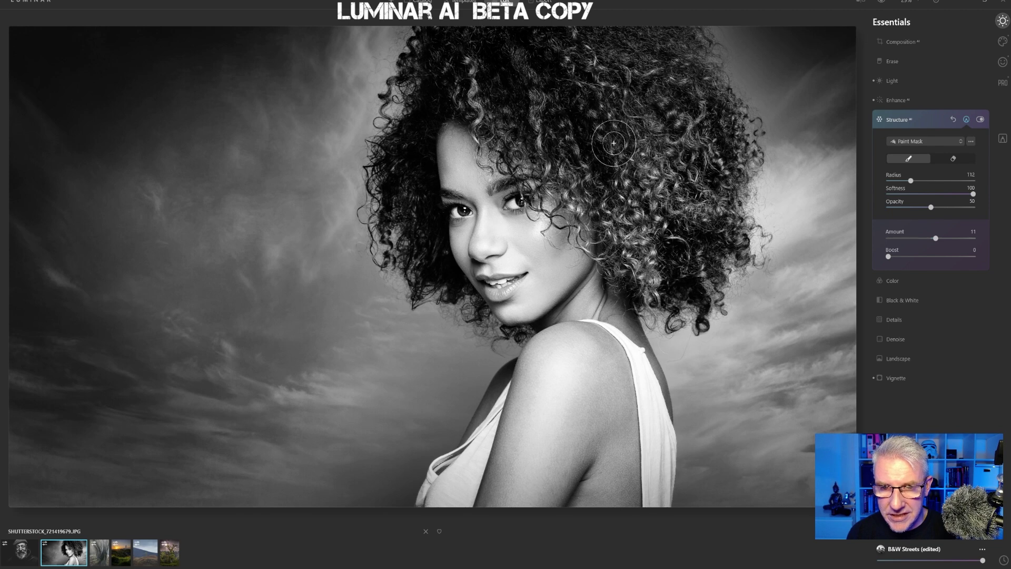
{"action": "mouse_move", "coordinate": [667, 218]}
{"action": "left_mouse_down"}
{"action": "mouse_move", "coordinate": [536, 66]}
{"action": "mouse_move", "coordinate": [614, 119]}
{"action": "mouse_move", "coordinate": [499, 103]}
{"action": "mouse_move", "coordinate": [478, 43]}
{"action": "mouse_move", "coordinate": [541, 129]}
{"action": "mouse_move", "coordinate": [631, 61]}
{"action": "mouse_move", "coordinate": [717, 202]}
{"action": "mouse_move", "coordinate": [678, 274]}
{"action": "mouse_move", "coordinate": [631, 96]}
{"action": "mouse_move", "coordinate": [653, 252]}
{"action": "left_mouse_up"}
{"action": "mouse_move", "coordinate": [395, 132]}
{"action": "left_mouse_down"}
{"action": "mouse_move", "coordinate": [388, 163]}
{"action": "mouse_move", "coordinate": [402, 149]}
{"action": "mouse_move", "coordinate": [427, 285]}
{"action": "left_mouse_up"}
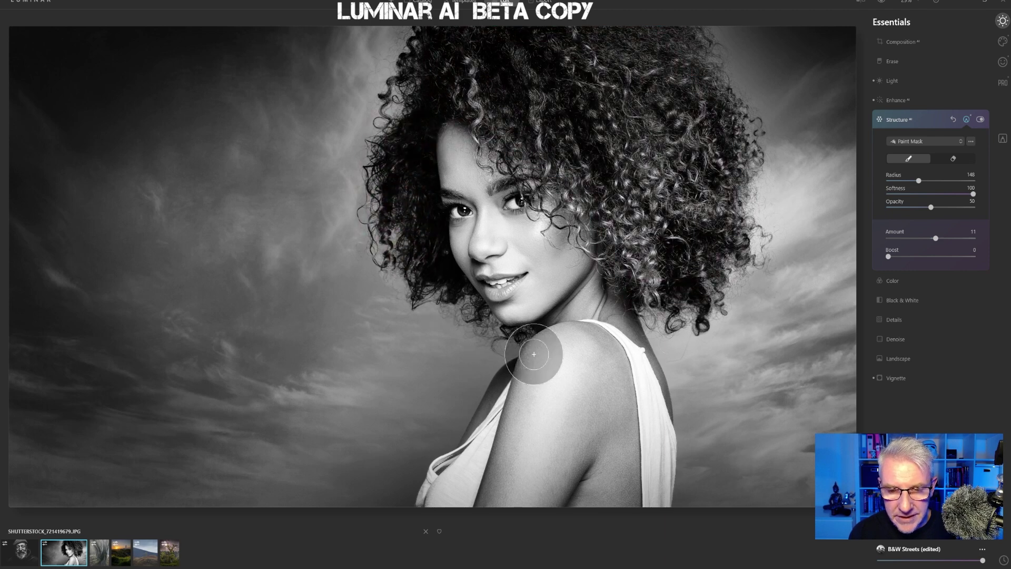
Step: Extend the Structure AI mask over the woman's eyes and lips, reducing the brush radius to 52 for the lips
{"action": "key", "text": "bracketleft"}
{"action": "key", "text": "bracketleft"}
{"action": "key", "text": "bracketleft"}
{"action": "key", "text": "bracketleft"}
{"action": "key", "text": "bracketleft"}
{"action": "key", "text": "bracketleft"}
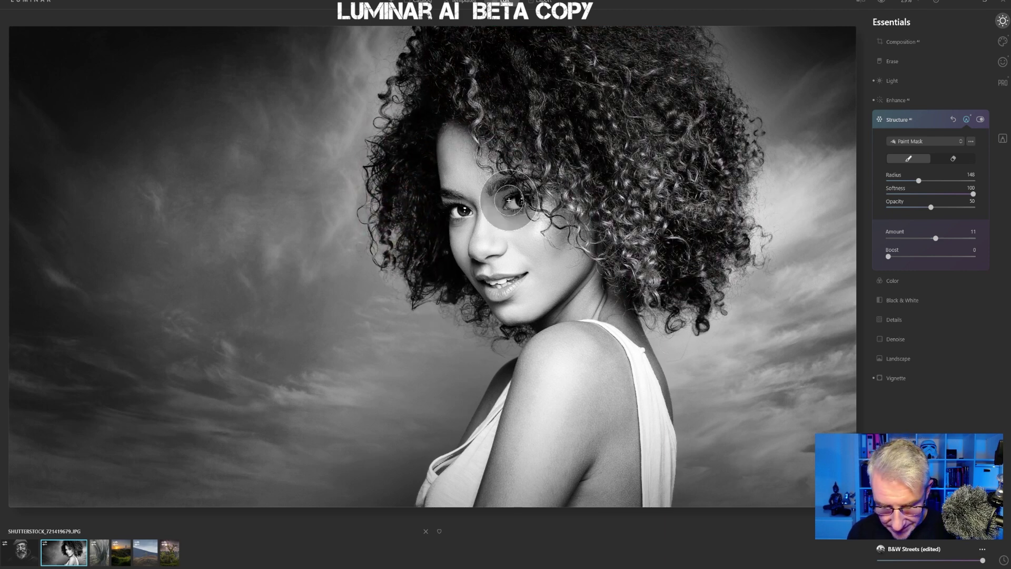
{"action": "mouse_move", "coordinate": [509, 204]}
{"action": "left_mouse_down"}
{"action": "mouse_move", "coordinate": [526, 199]}
{"action": "mouse_move", "coordinate": [516, 197]}
{"action": "left_mouse_up"}
{"action": "key", "text": "bracketleft"}
{"action": "key", "text": "bracketleft"}
{"action": "key", "text": "bracketleft"}
{"action": "key", "text": "bracketleft"}
{"action": "key", "text": "bracketleft"}
{"action": "key", "text": "bracketleft"}
{"action": "key", "text": "bracketleft"}
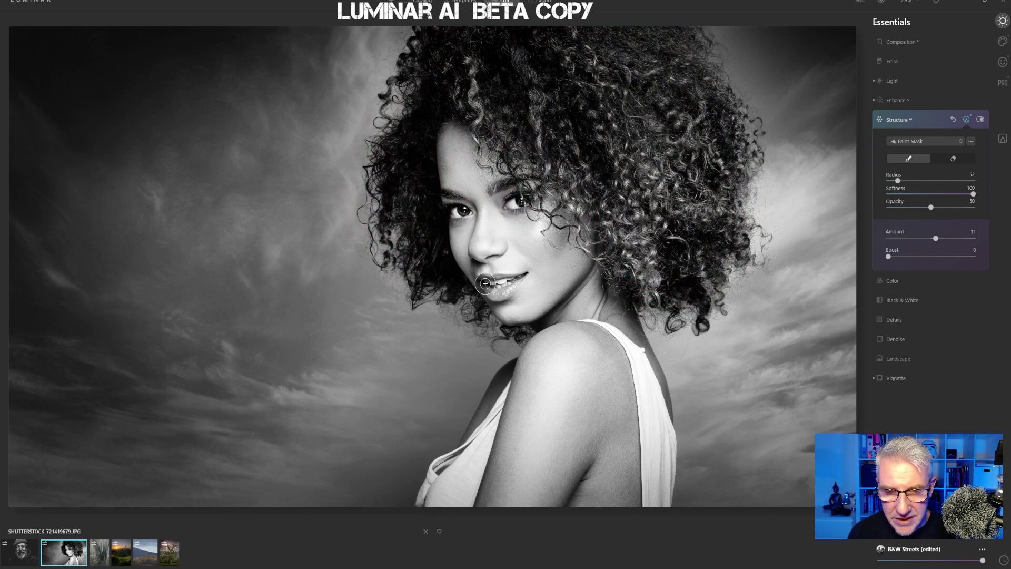
{"action": "mouse_move", "coordinate": [478, 280]}
{"action": "left_mouse_down"}
{"action": "mouse_move", "coordinate": [524, 275]}
{"action": "mouse_move", "coordinate": [493, 296]}
{"action": "mouse_move", "coordinate": [487, 287]}
{"action": "mouse_move", "coordinate": [504, 297]}
{"action": "mouse_move", "coordinate": [511, 287]}
{"action": "mouse_move", "coordinate": [488, 295]}
{"action": "mouse_move", "coordinate": [500, 289]}
{"action": "mouse_move", "coordinate": [486, 287]}
{"action": "mouse_move", "coordinate": [522, 275]}
{"action": "mouse_move", "coordinate": [477, 281]}
{"action": "mouse_move", "coordinate": [517, 282]}
{"action": "left_mouse_up"}
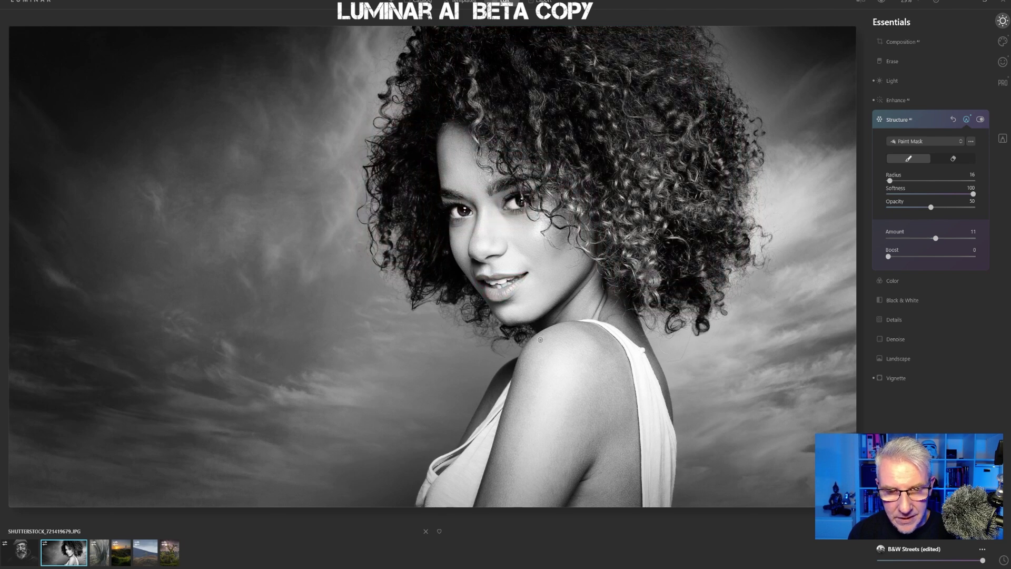
{"action": "left_click", "coordinate": [914, 119]}
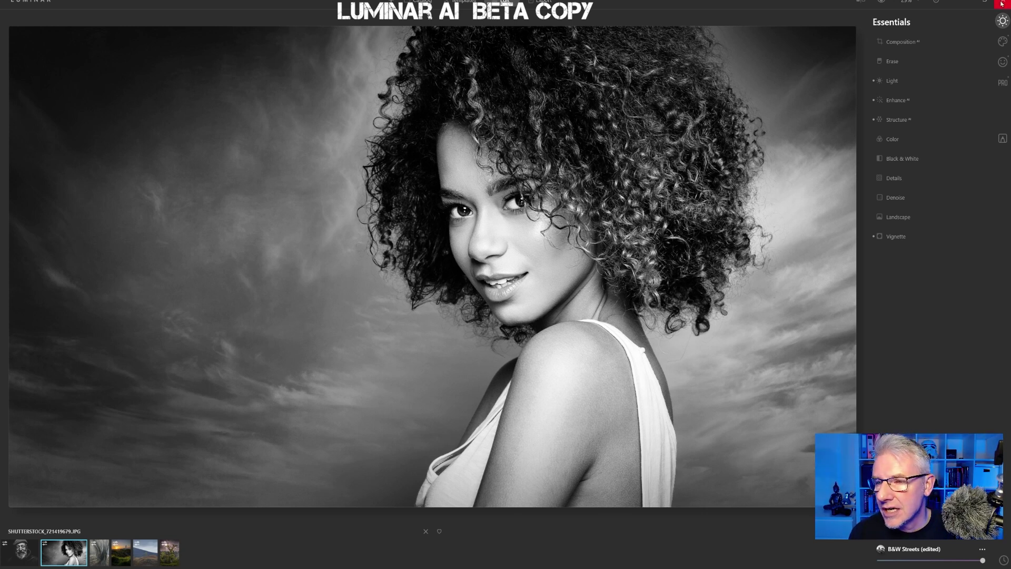
Step: Add fog with the Atmosphere AI tool, trying an Amount of 100 before reducing it to 42
{"action": "left_click", "coordinate": [1003, 42]}
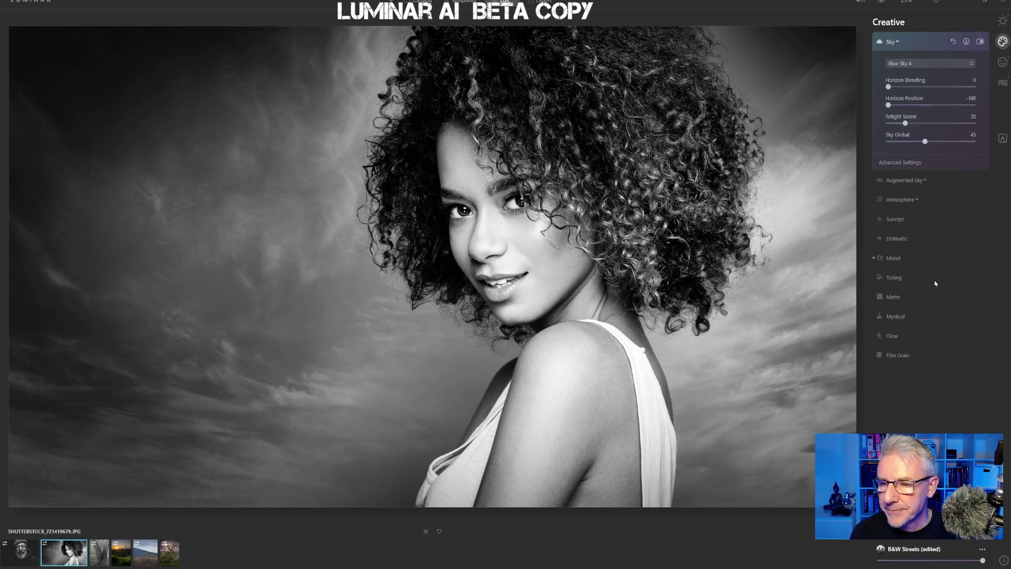
{"action": "left_click", "coordinate": [906, 199]}
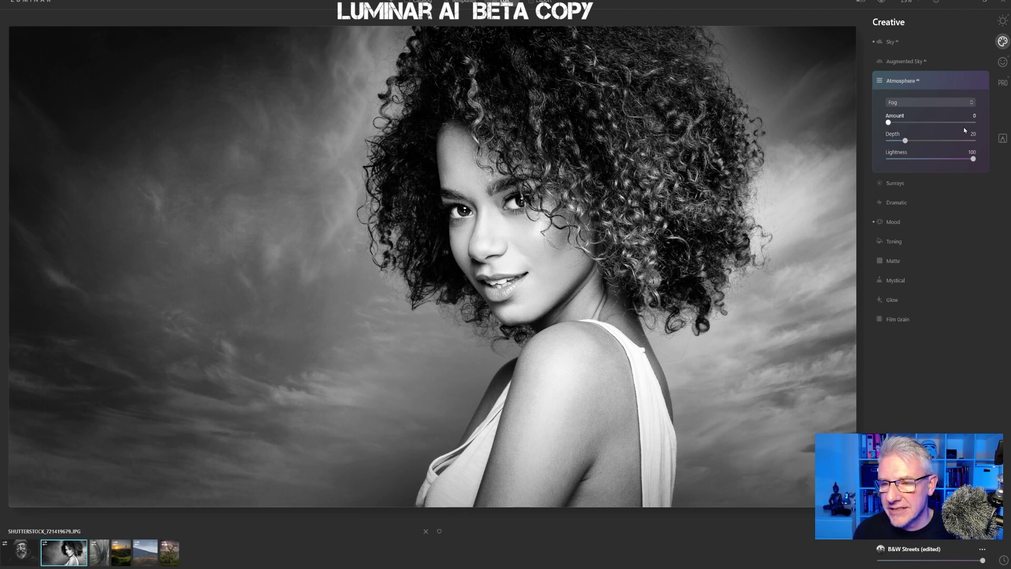
{"action": "left_click_drag", "start_coordinate": [946, 130], "coordinate": [984, 128]}
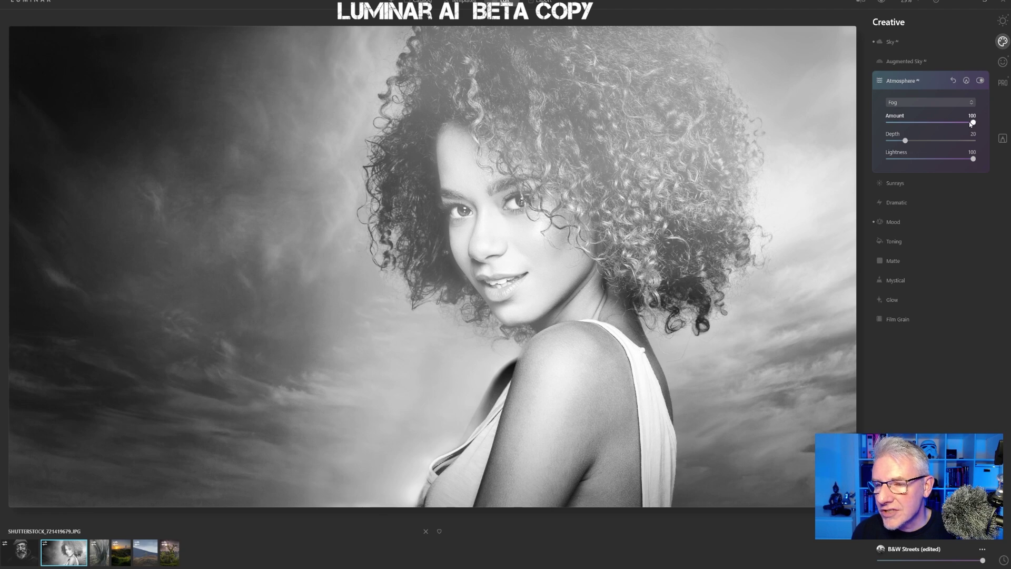
{"action": "left_click_drag", "start_coordinate": [972, 124], "coordinate": [924, 122]}
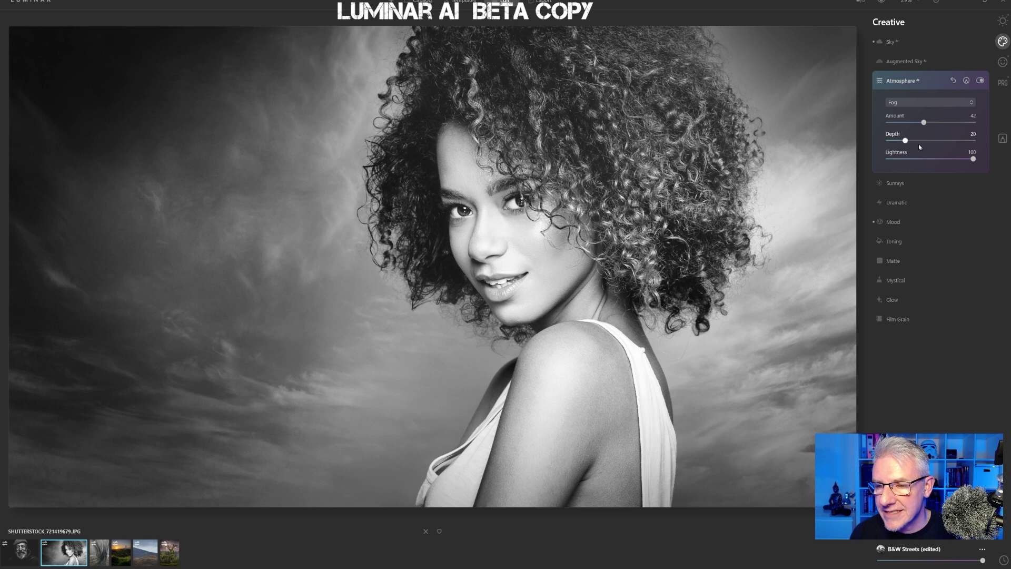
Step: Erase the fog from the woman's face and body with a paint mask, using an enlarged soft eraser
{"action": "left_click", "coordinate": [968, 81]}
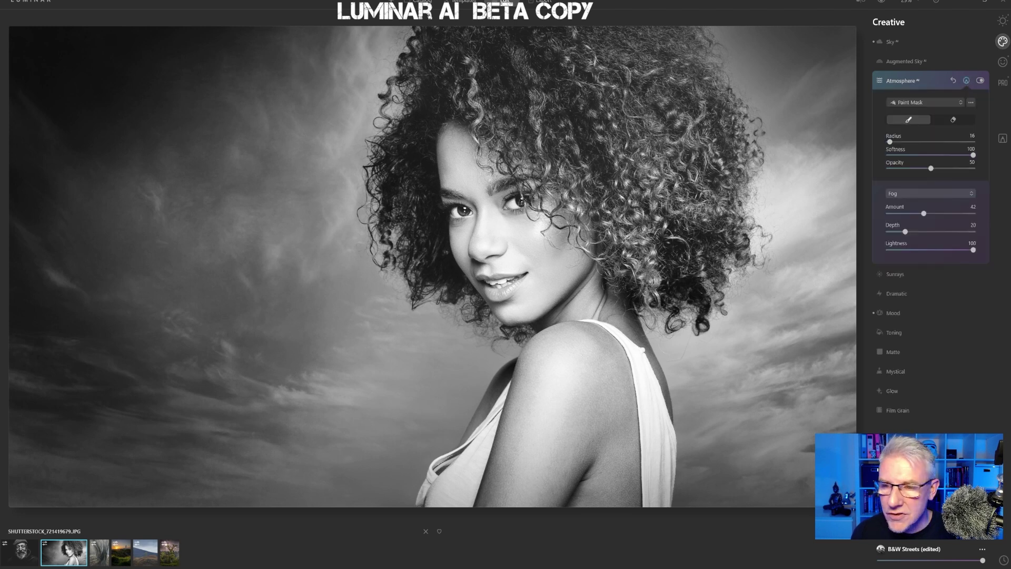
{"action": "left_click", "coordinate": [961, 121]}
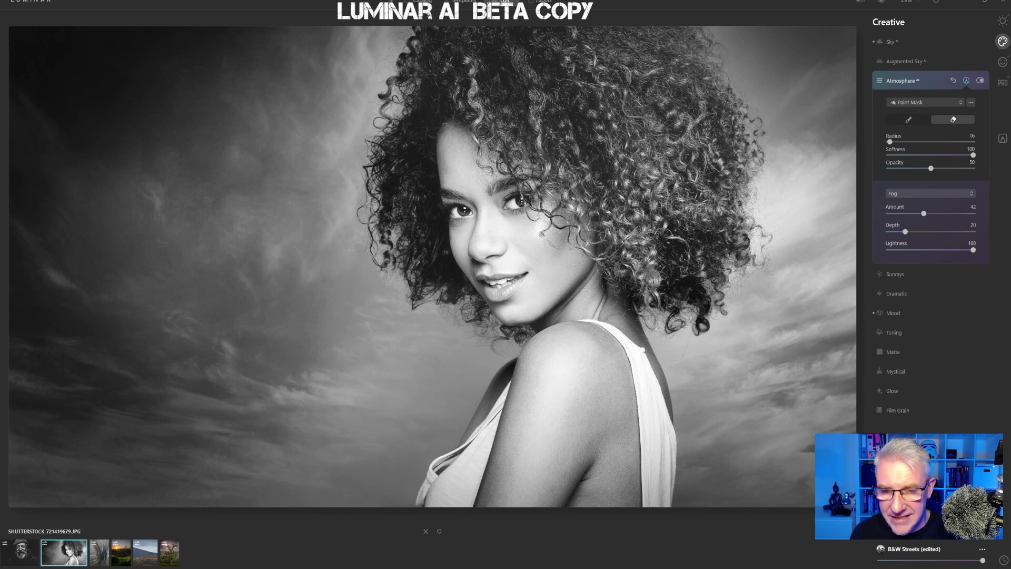
{"action": "key", "text": "bracketright"}
{"action": "key", "text": "bracketright"}
{"action": "key", "text": "bracketright"}
{"action": "key", "text": "bracketright"}
{"action": "key", "text": "bracketright"}
{"action": "key", "text": "bracketright"}
{"action": "key", "text": "bracketright"}
{"action": "key", "text": "bracketright"}
{"action": "key", "text": "bracketright"}
{"action": "key", "text": "bracketright"}
{"action": "key", "text": "bracketright"}
{"action": "key", "text": "bracketright"}
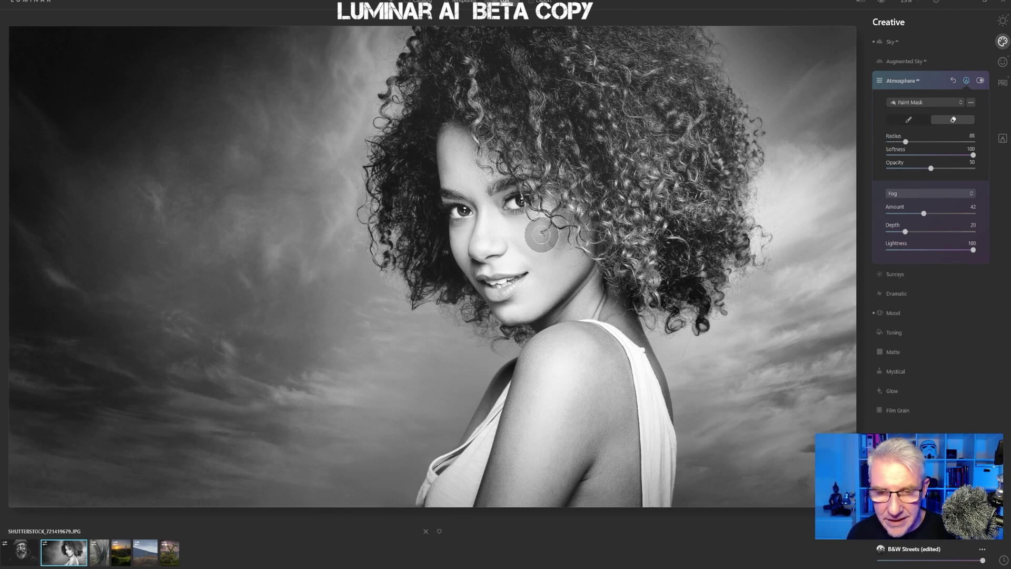
{"action": "mouse_move", "coordinate": [456, 145]}
{"action": "left_mouse_down"}
{"action": "mouse_move", "coordinate": [500, 284]}
{"action": "mouse_move", "coordinate": [528, 257]}
{"action": "mouse_move", "coordinate": [509, 216]}
{"action": "mouse_move", "coordinate": [540, 266]}
{"action": "mouse_move", "coordinate": [560, 259]}
{"action": "mouse_move", "coordinate": [527, 287]}
{"action": "mouse_move", "coordinate": [525, 306]}
{"action": "mouse_move", "coordinate": [579, 288]}
{"action": "mouse_move", "coordinate": [614, 314]}
{"action": "mouse_move", "coordinate": [580, 309]}
{"action": "mouse_move", "coordinate": [545, 353]}
{"action": "mouse_move", "coordinate": [485, 558]}
{"action": "mouse_move", "coordinate": [581, 363]}
{"action": "mouse_move", "coordinate": [558, 481]}
{"action": "mouse_move", "coordinate": [592, 449]}
{"action": "mouse_move", "coordinate": [610, 388]}
{"action": "mouse_move", "coordinate": [618, 516]}
{"action": "mouse_move", "coordinate": [615, 369]}
{"action": "mouse_move", "coordinate": [636, 382]}
{"action": "mouse_move", "coordinate": [654, 466]}
{"action": "mouse_move", "coordinate": [647, 493]}
{"action": "mouse_move", "coordinate": [603, 508]}
{"action": "mouse_move", "coordinate": [593, 399]}
{"action": "mouse_move", "coordinate": [482, 475]}
{"action": "left_mouse_up"}
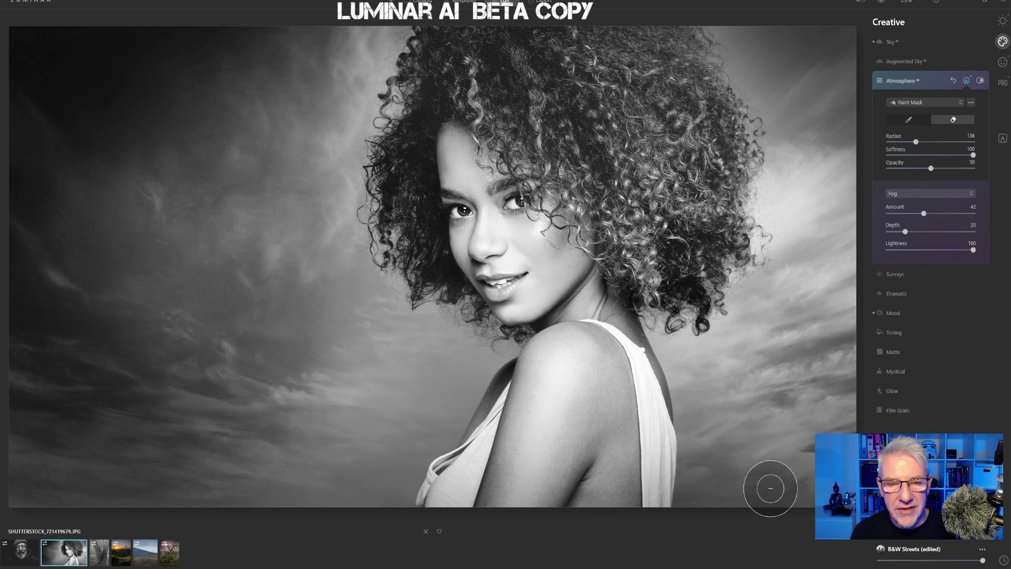
Step: Compare the portrait with and without the Atmosphere AI fog, keeping it enabled, and slightly reduce the fog Amount
{"action": "left_click", "coordinate": [980, 81]}
{"action": "left_click", "coordinate": [980, 80]}
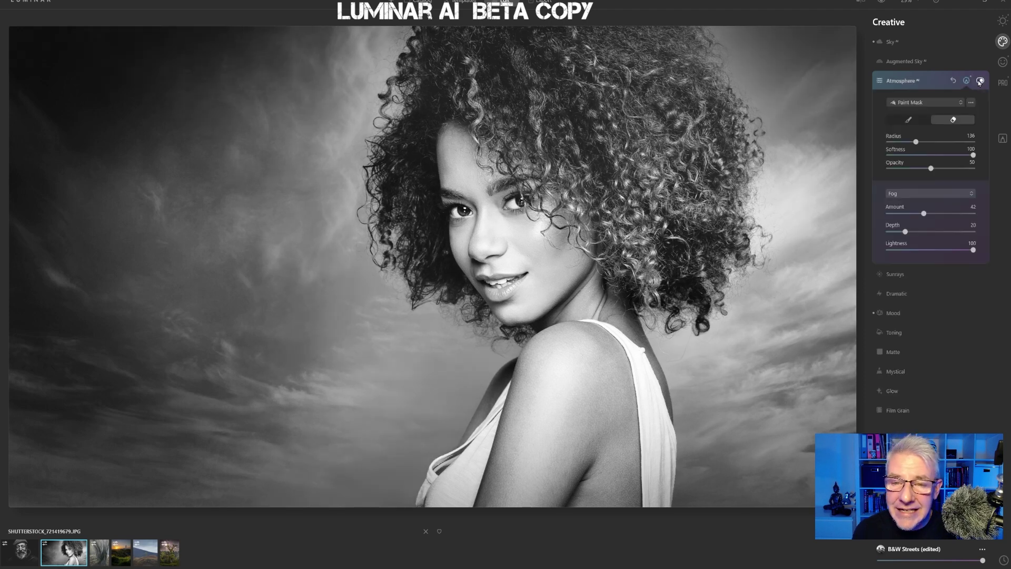
{"action": "left_click", "coordinate": [980, 81]}
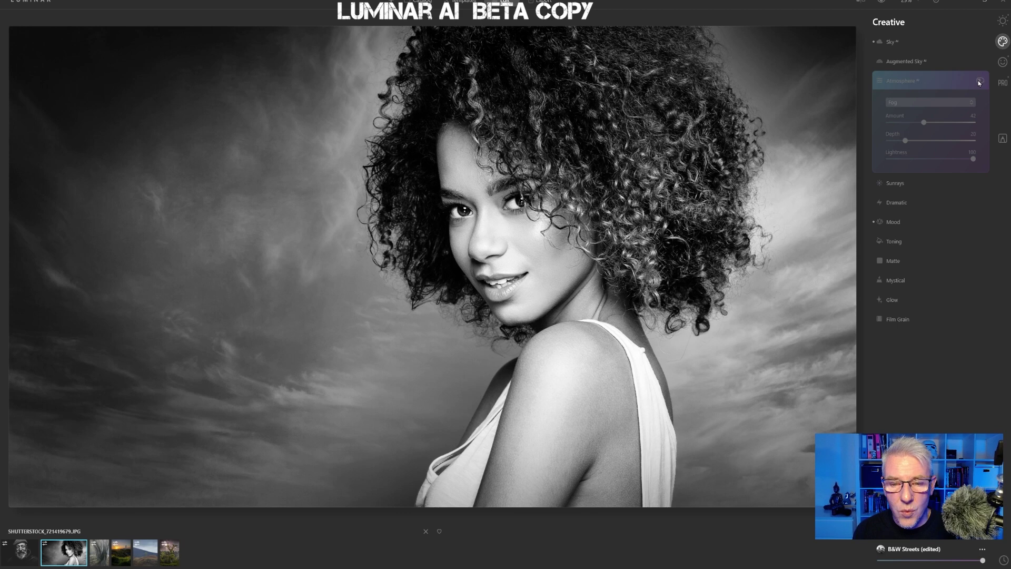
{"action": "left_click", "coordinate": [980, 81]}
{"action": "left_click", "coordinate": [980, 81]}
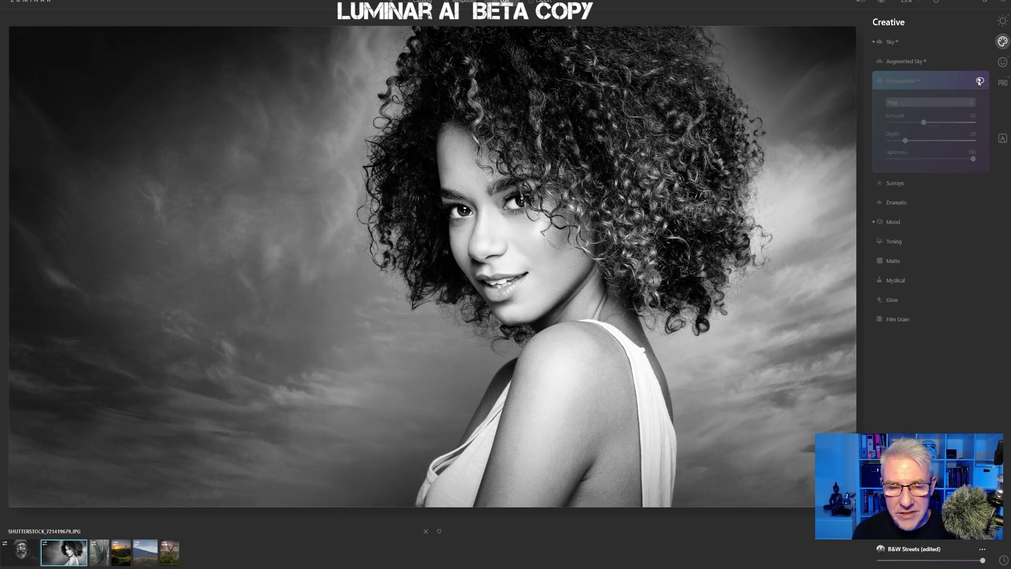
{"action": "left_click", "coordinate": [980, 80]}
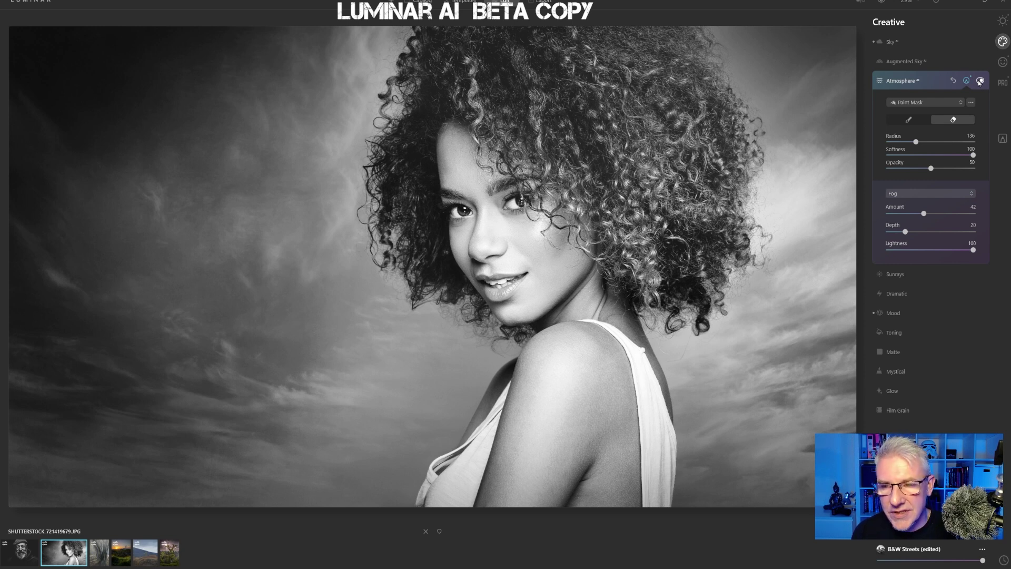
{"action": "left_click_drag", "start_coordinate": [924, 214], "coordinate": [921, 215]}
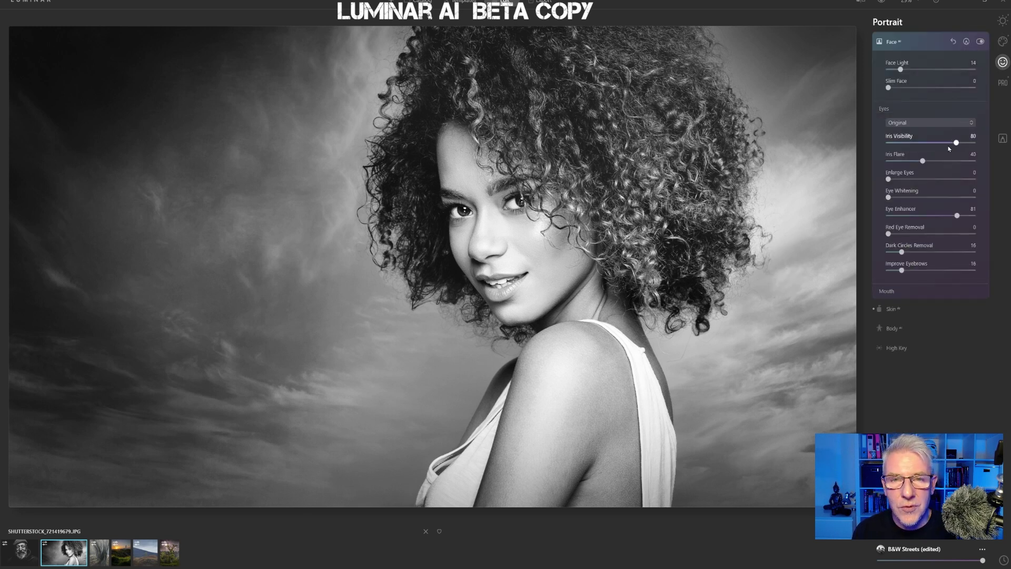
Step: Apply High Key to the portrait with an Amount of 7 and slightly increase Face Light in Face AI
{"action": "left_click", "coordinate": [927, 46]}
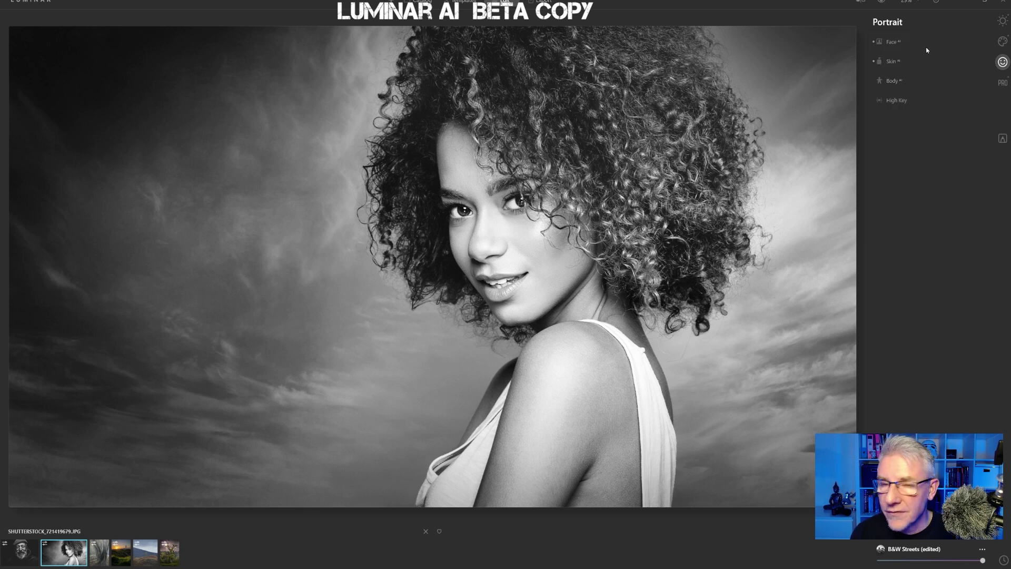
{"action": "left_click", "coordinate": [908, 101]}
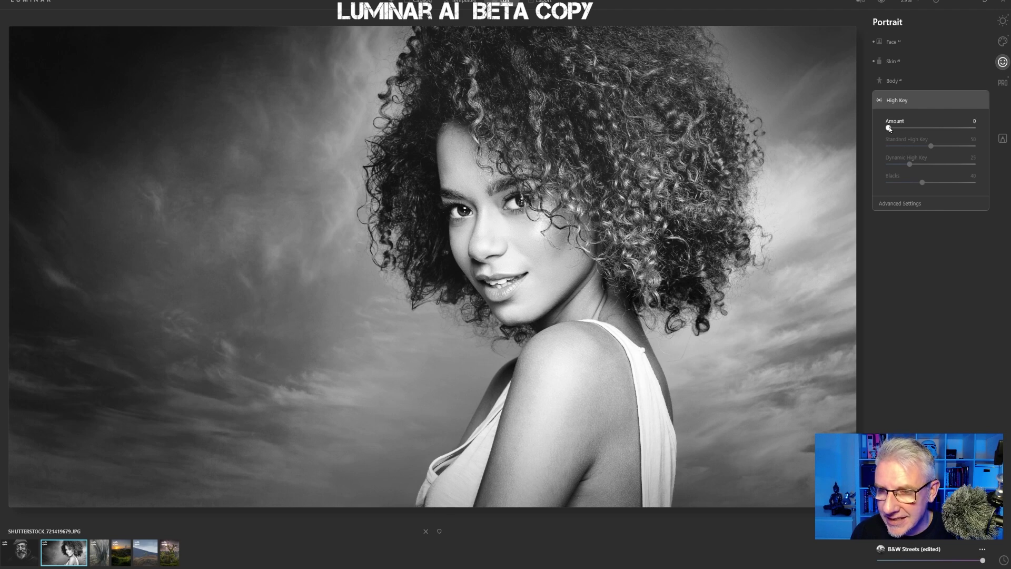
{"action": "left_click_drag", "start_coordinate": [888, 128], "coordinate": [896, 129]}
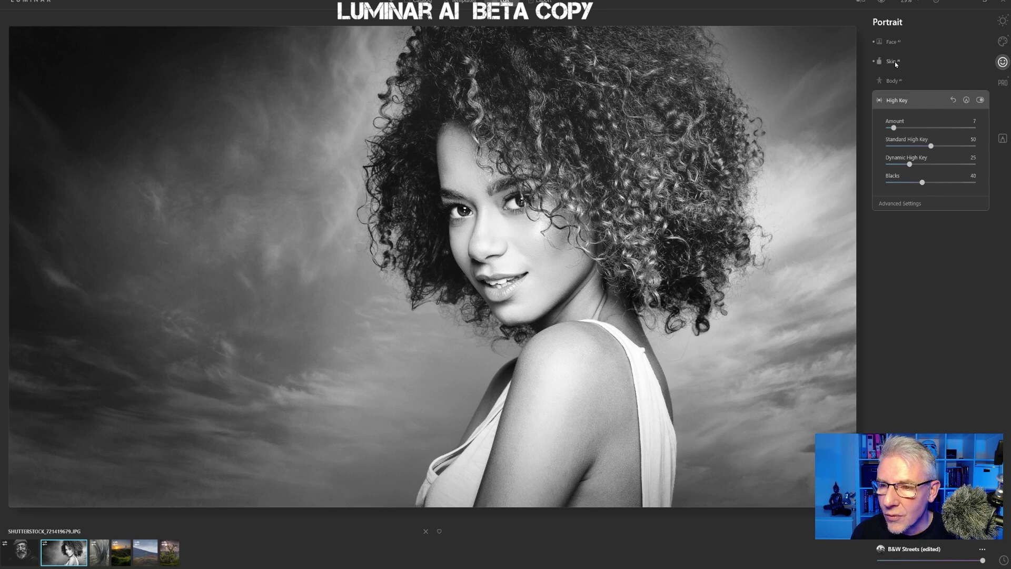
{"action": "left_click", "coordinate": [896, 41]}
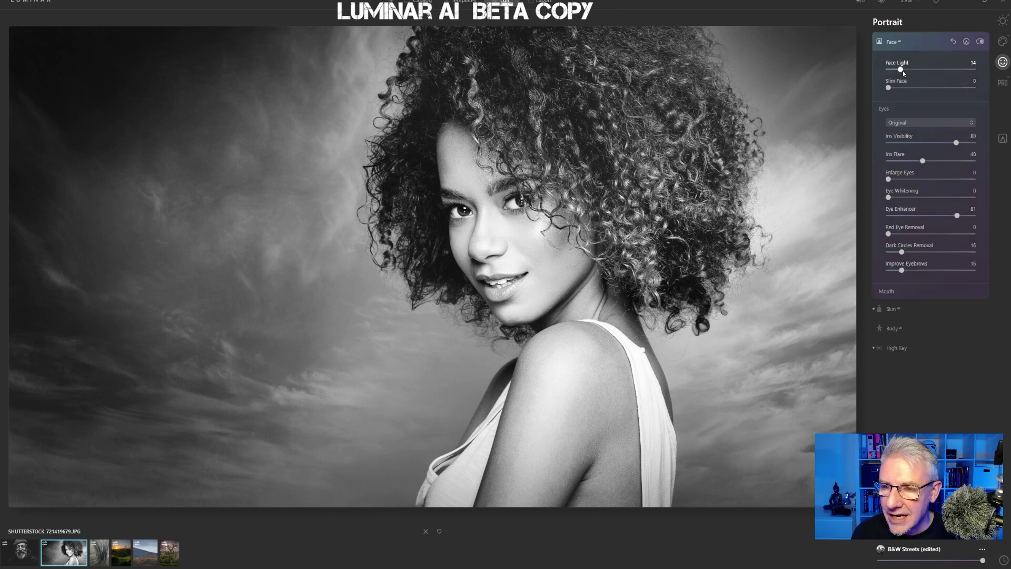
{"action": "left_click_drag", "start_coordinate": [901, 72], "coordinate": [910, 71]}
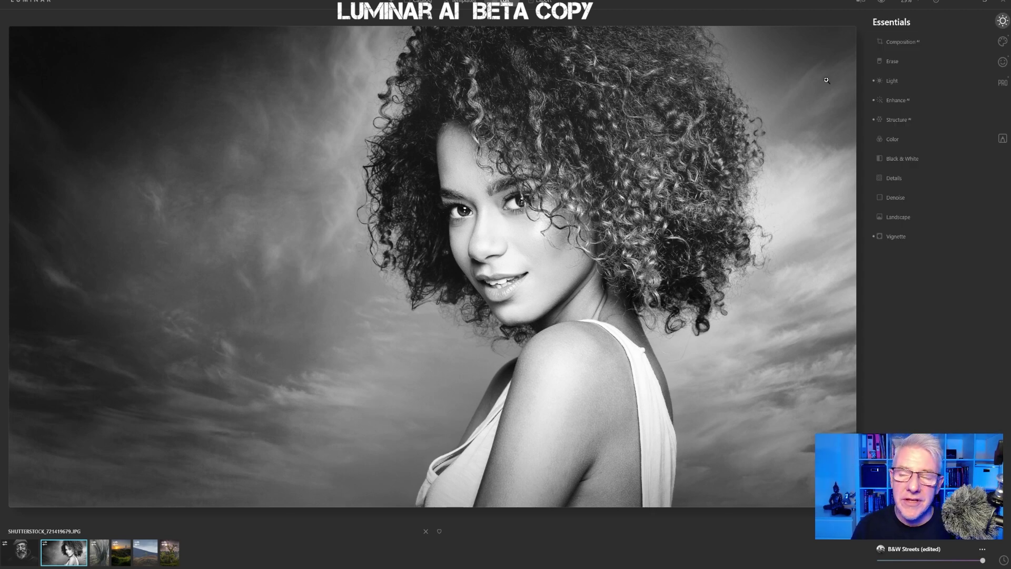
Step: Compare the original colour portrait with the edited version by sweeping the before/after divider across the whole image
{"action": "left_click", "coordinate": [860, 2]}
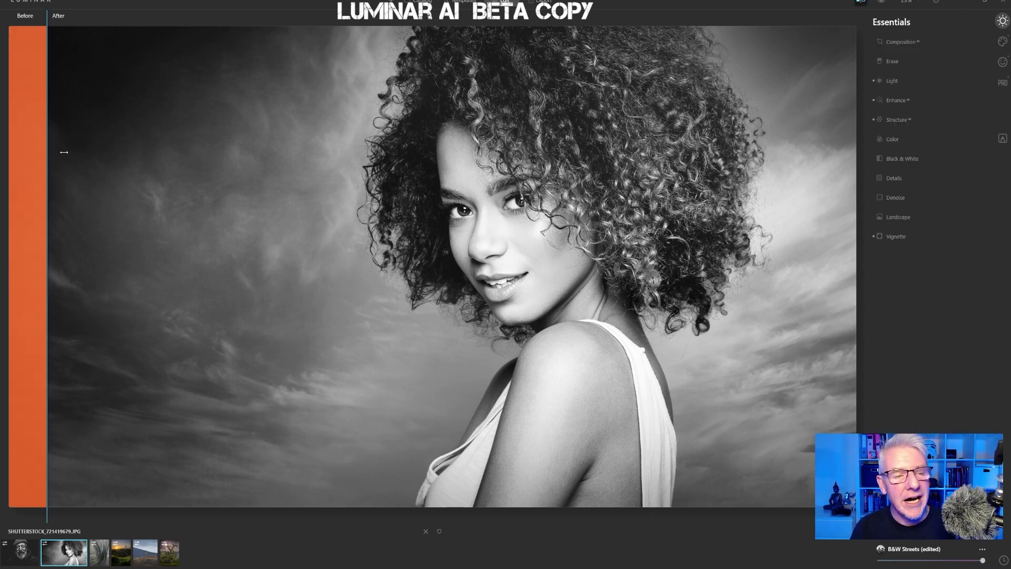
{"action": "left_click_drag", "start_coordinate": [44, 155], "coordinate": [843, 184]}
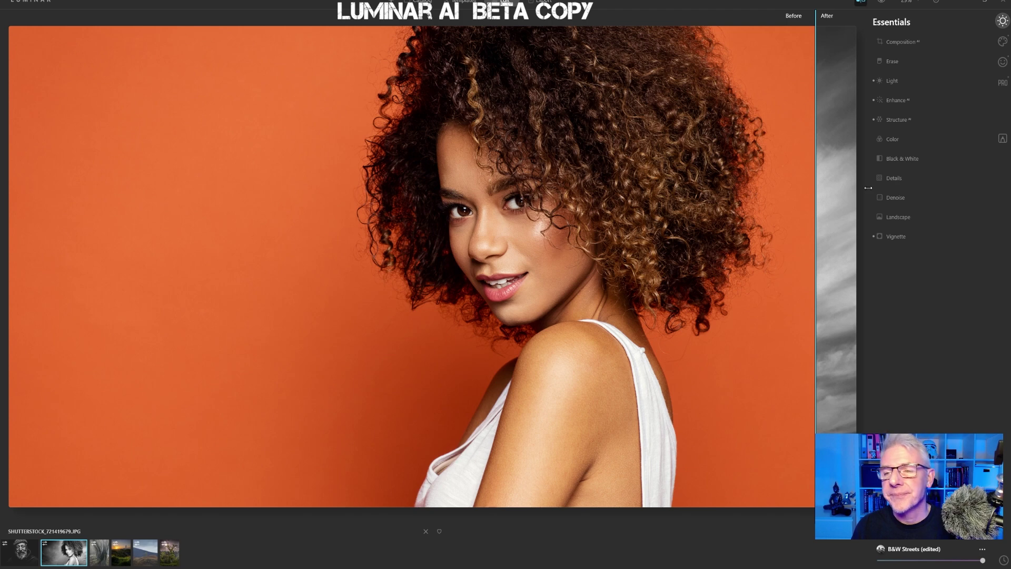
{"action": "left_click_drag", "start_coordinate": [816, 187], "coordinate": [12, 174]}
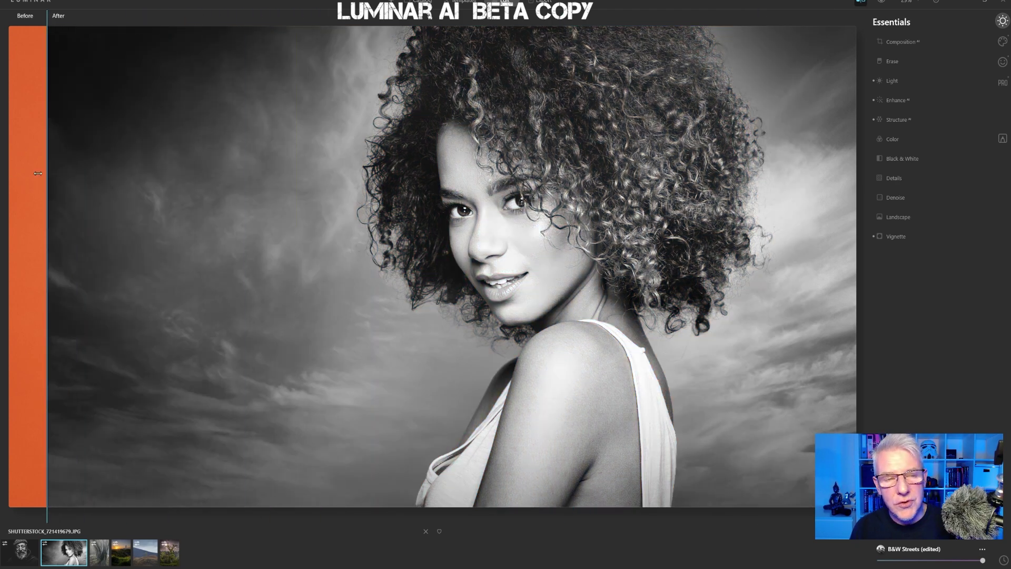
{"action": "left_click", "coordinate": [862, 2]}
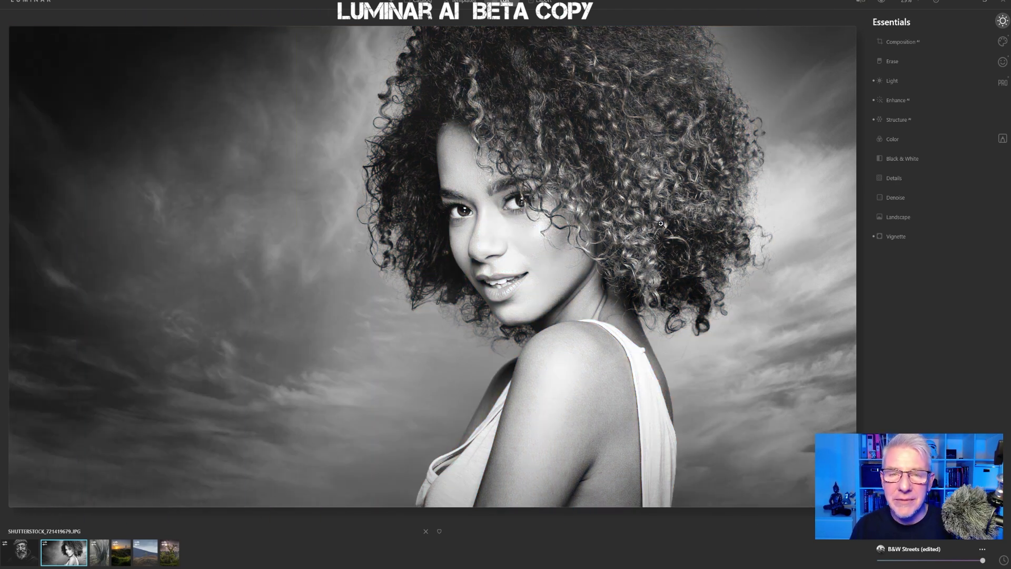